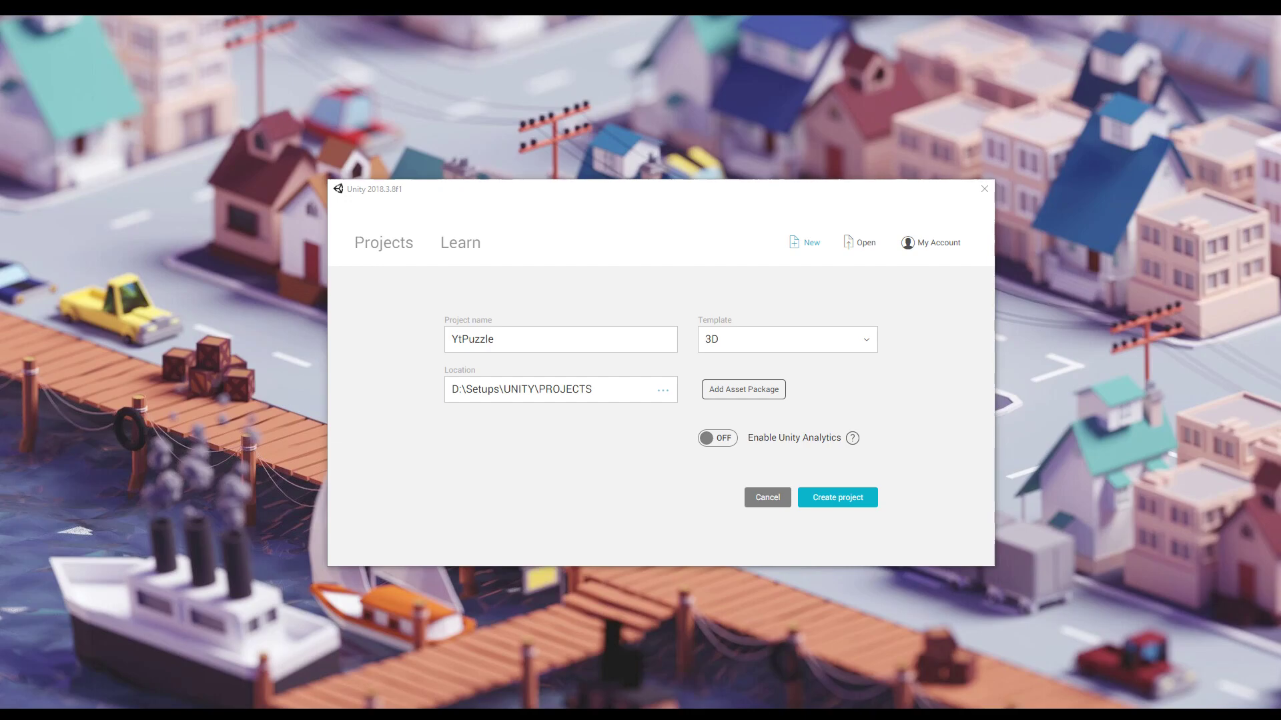
# Create the 3D project YtPuzzle in D:\Setups\UNITY\PROJECTS.
pyautogui.click(836, 501)
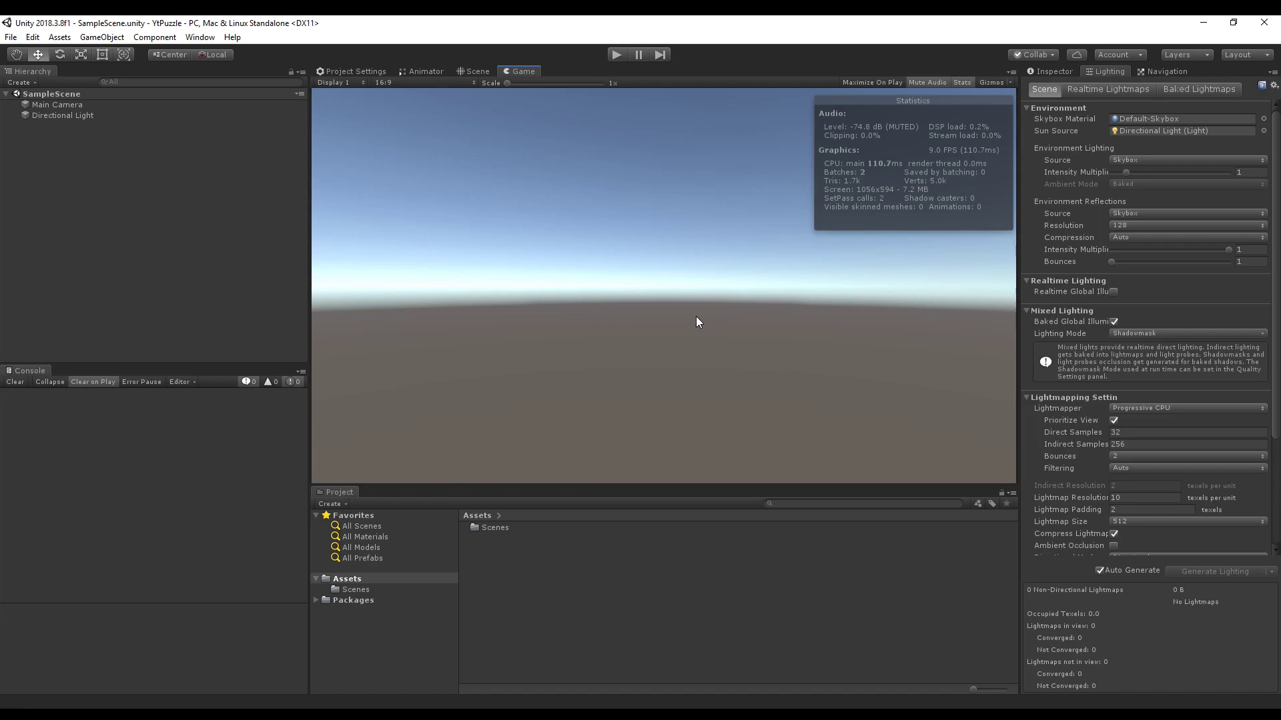
pyautogui.scroll(-2, 1096, 325)
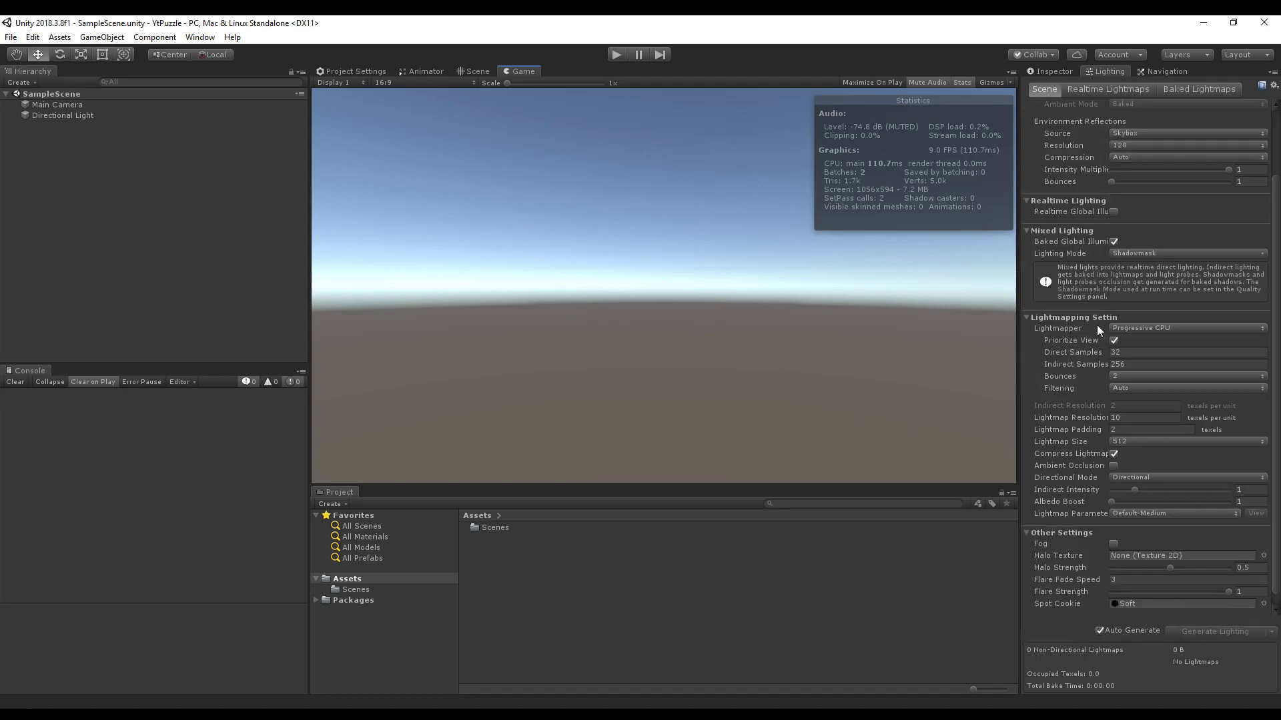
pyautogui.scroll(1, 1056, 332)
pyautogui.scroll(1, 1057, 337)
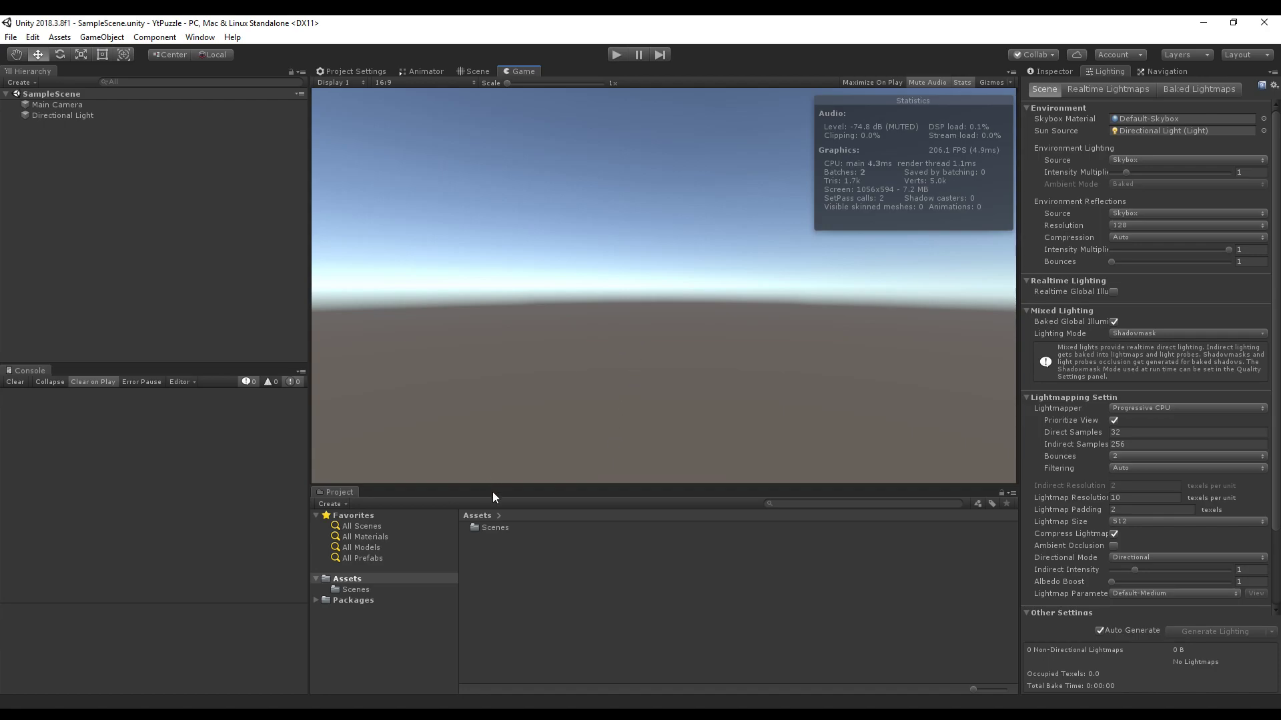
pyautogui.click(363, 590)
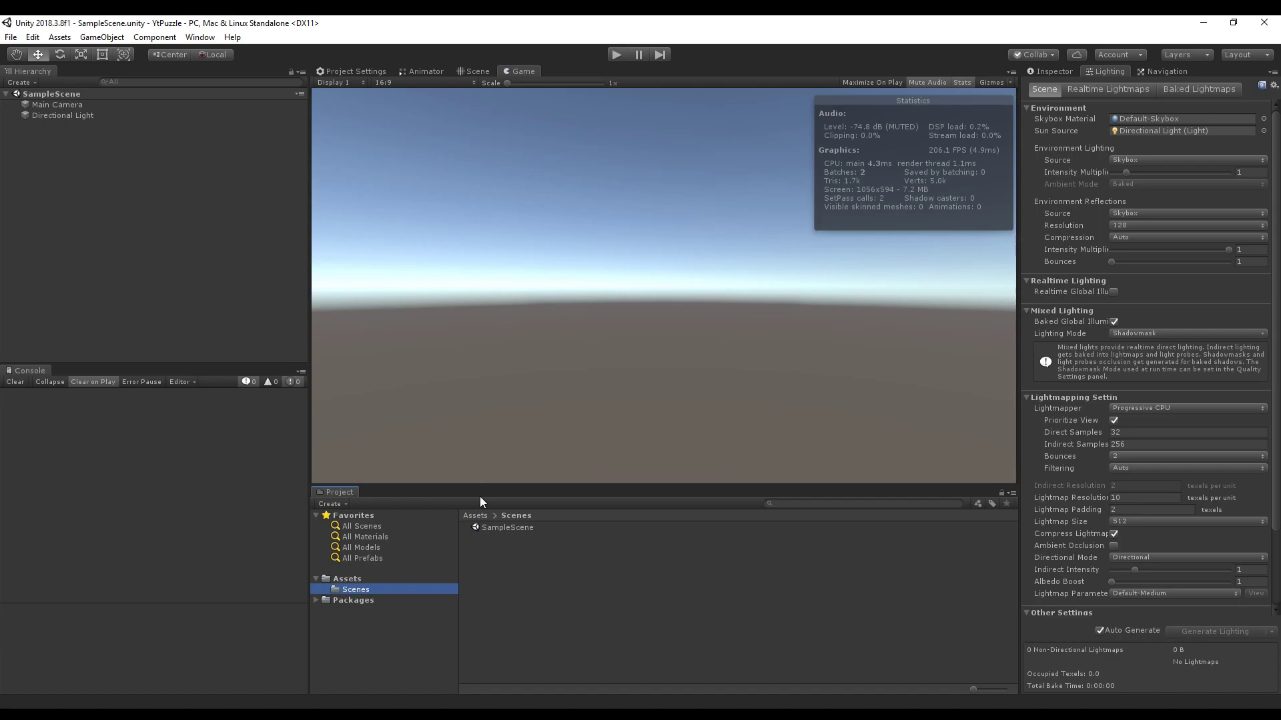
# Create a folder named _longtnh directly inside the project's Assets folder.
pyautogui.click(379, 579)
pyautogui.rightClick(575, 677)
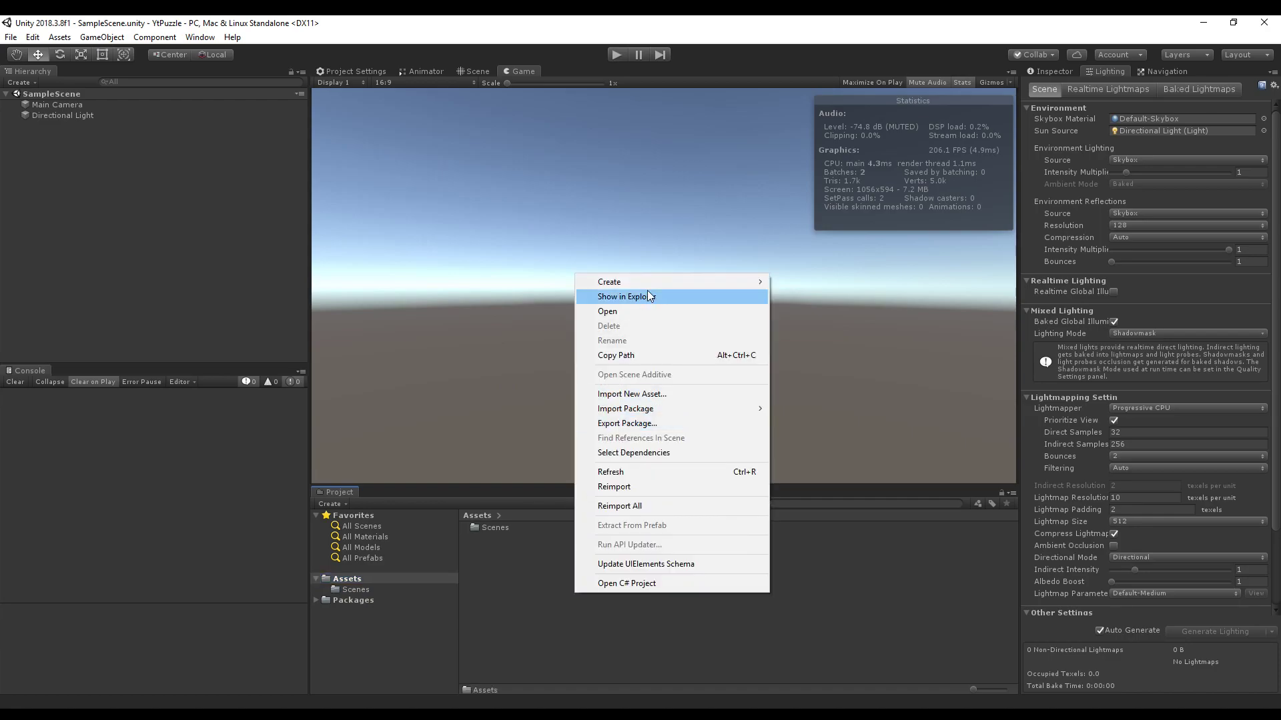
pyautogui.moveTo(607, 283)
pyautogui.click(791, 240)
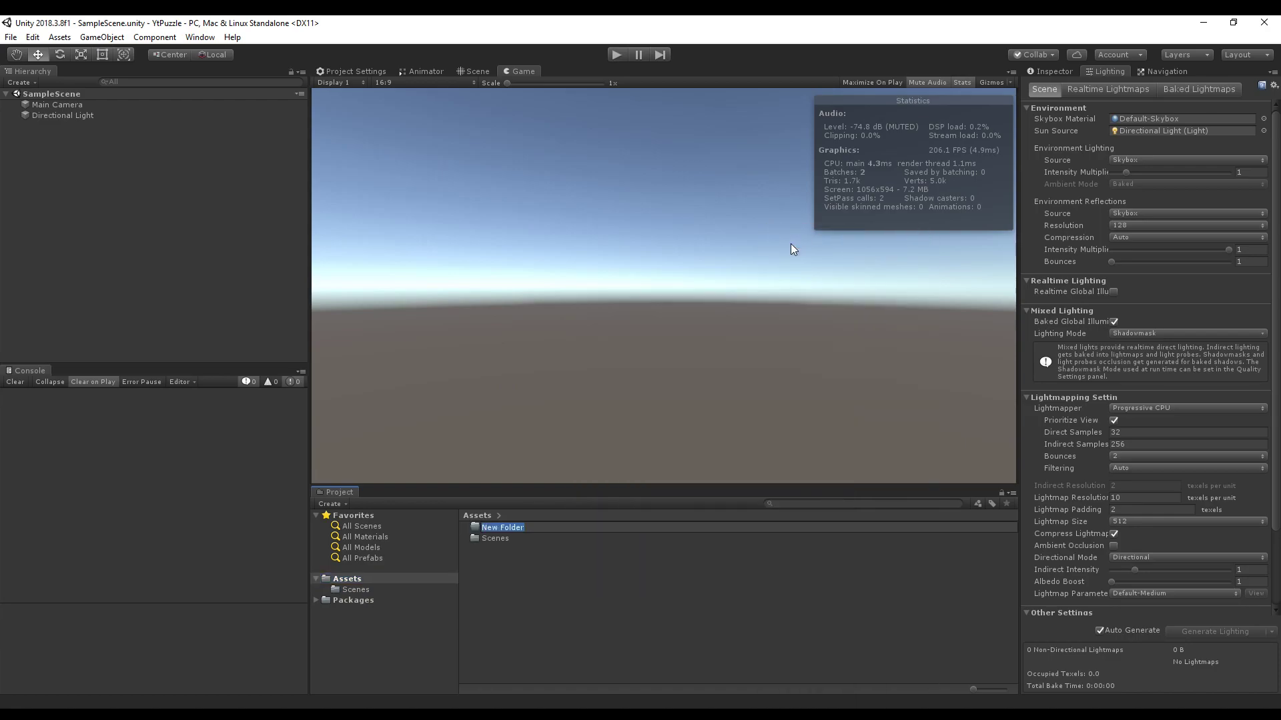
pyautogui.press('BackSpace')
pyautogui.write('_longtnh')
pyautogui.hotkey('shift', 'Left')
pyautogui.hotkey('shift', 'Left')
pyautogui.press('Right')
pyautogui.press('Return')
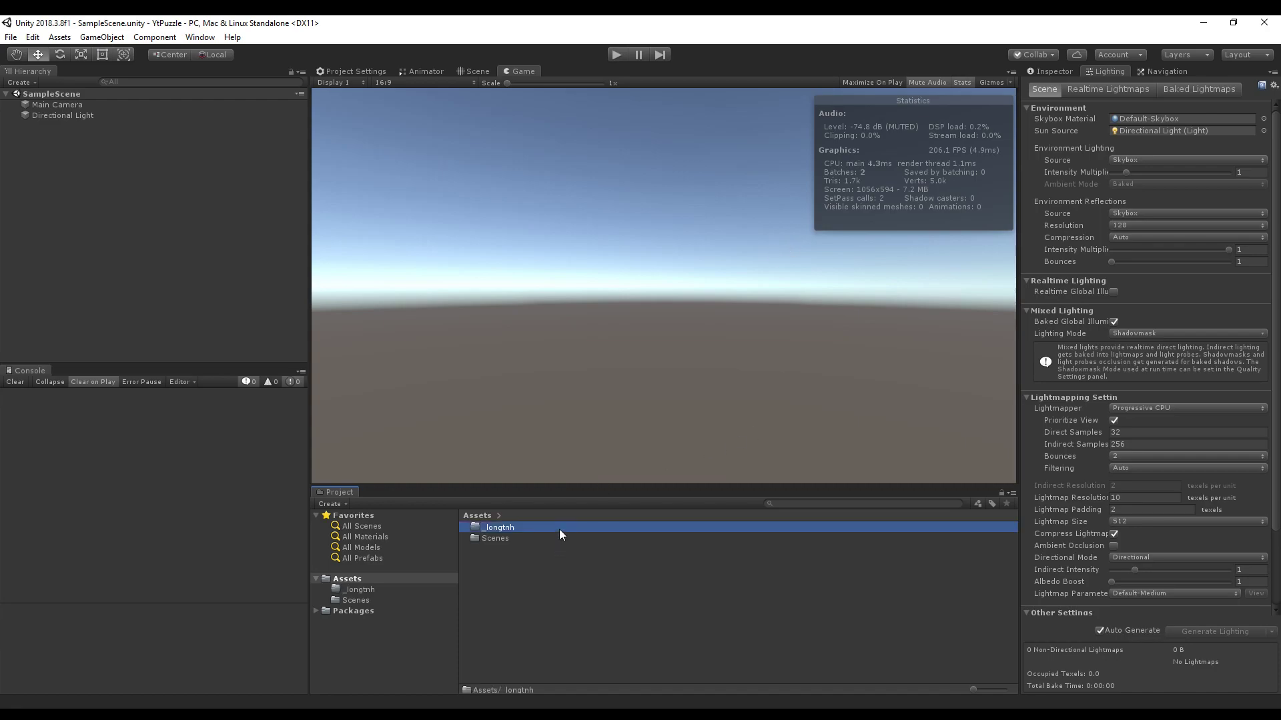
# Create a Scenes folder inside the _longtnh folder.
pyautogui.click(335, 589)
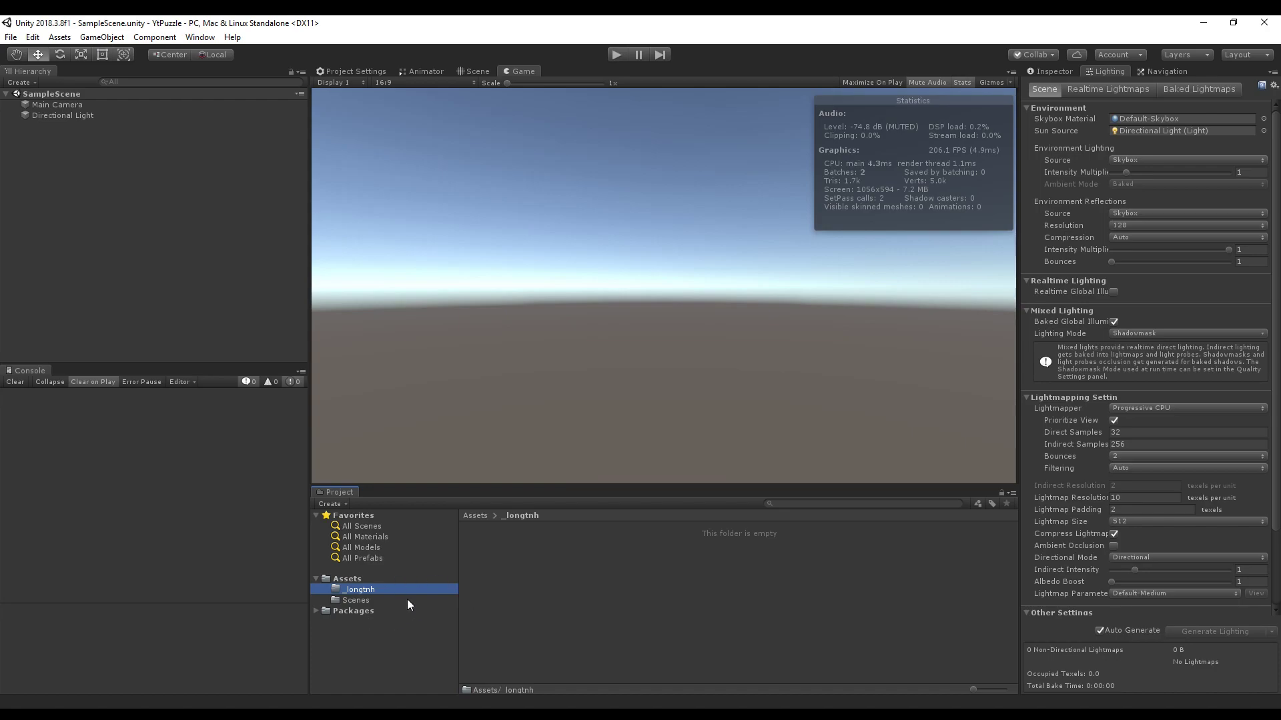
pyautogui.rightClick(558, 560)
pyautogui.moveTo(666, 249)
pyautogui.click(782, 233)
pyautogui.write('Scenes')
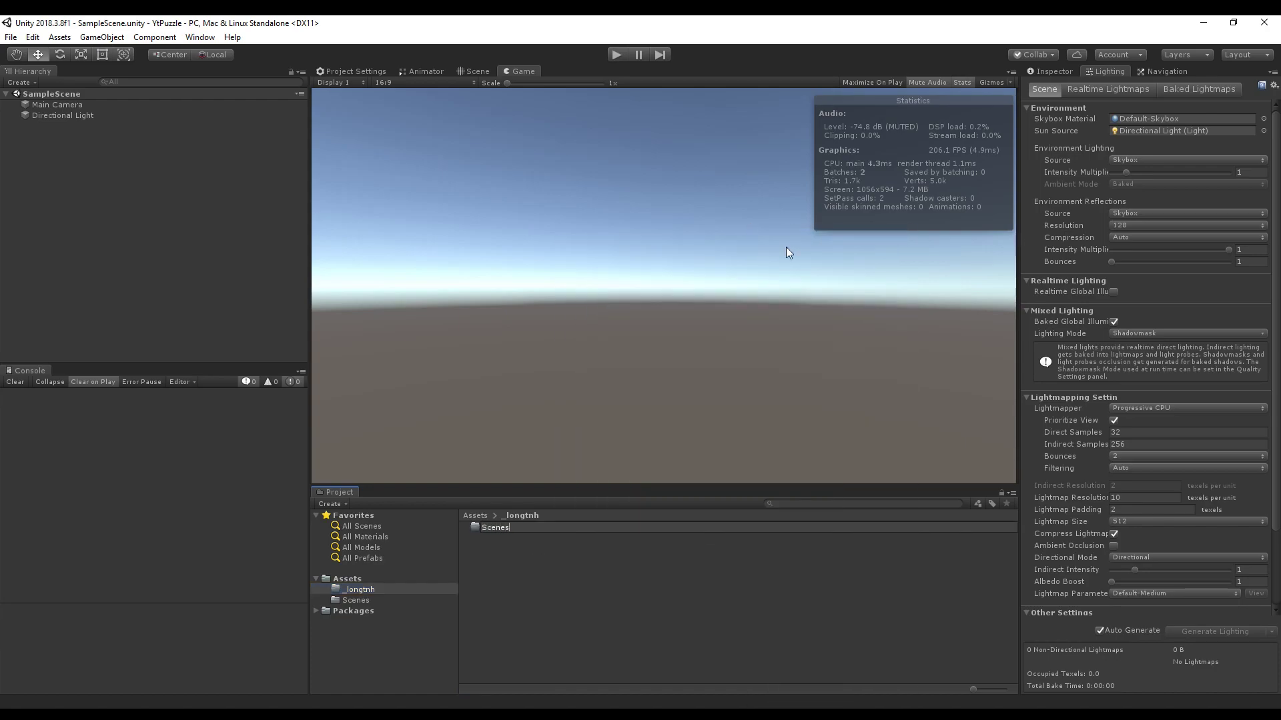
pyautogui.press('Return')
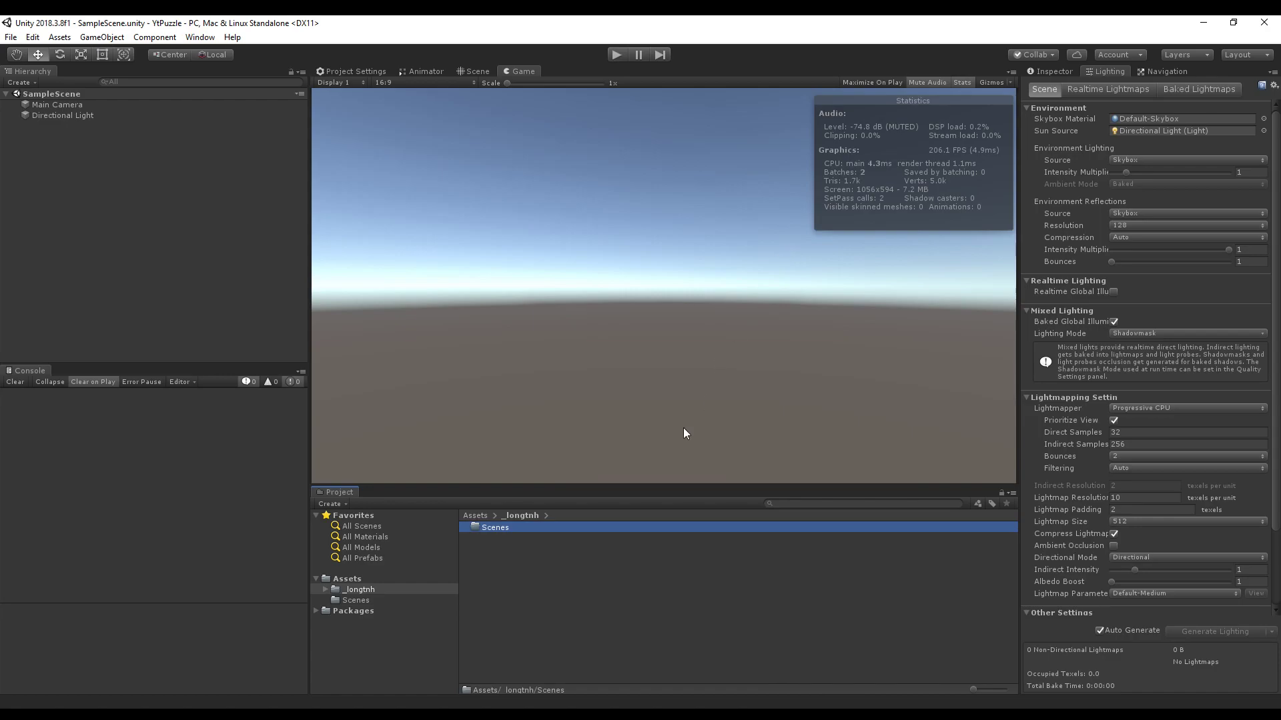
# Add a Scripts folder inside _longtnh alongside the Scenes folder.
pyautogui.rightClick(549, 559)
pyautogui.moveTo(640, 247)
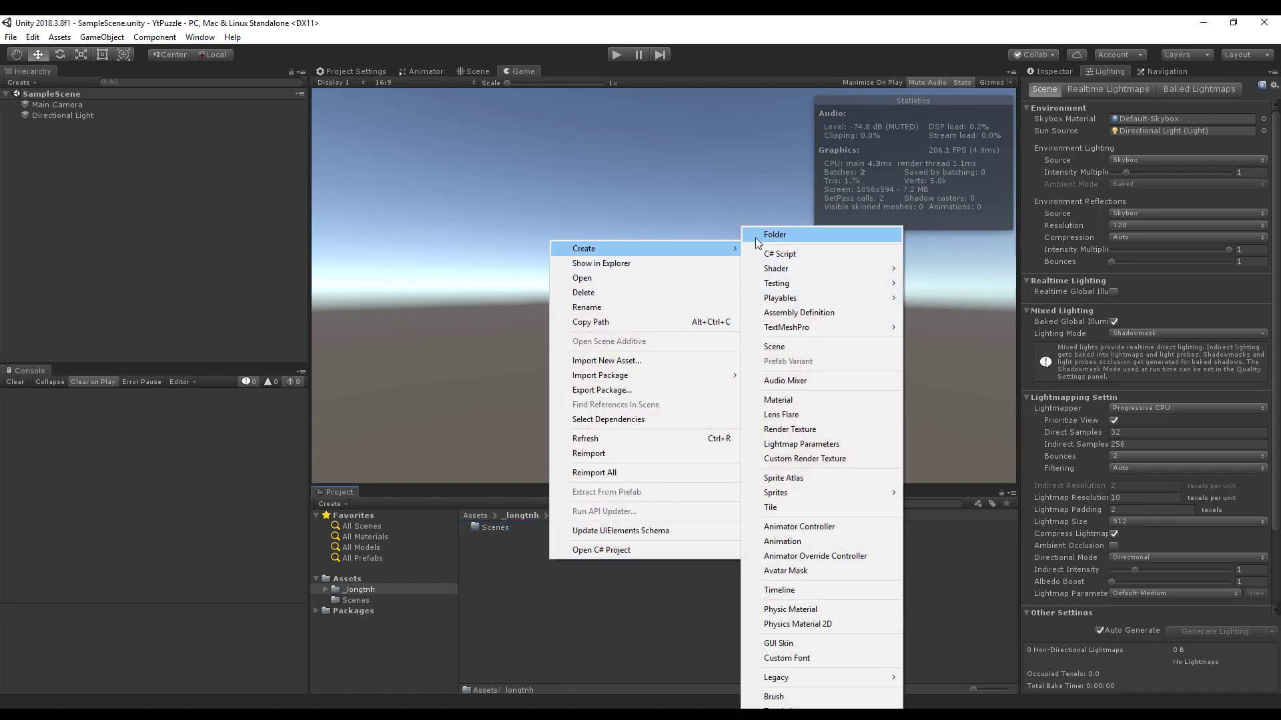
pyautogui.click(758, 238)
pyautogui.write('Scripts')
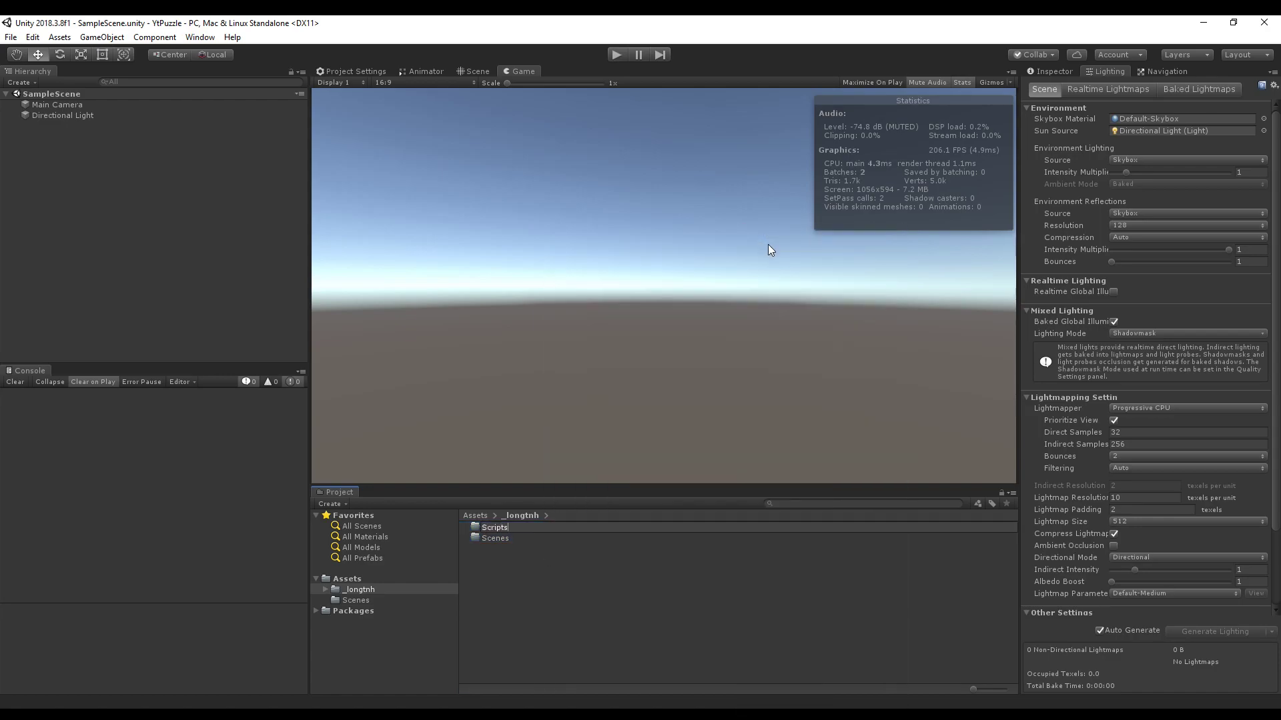
pyautogui.press('Return')
pyautogui.rightClick(524, 610)
pyautogui.click(551, 310)
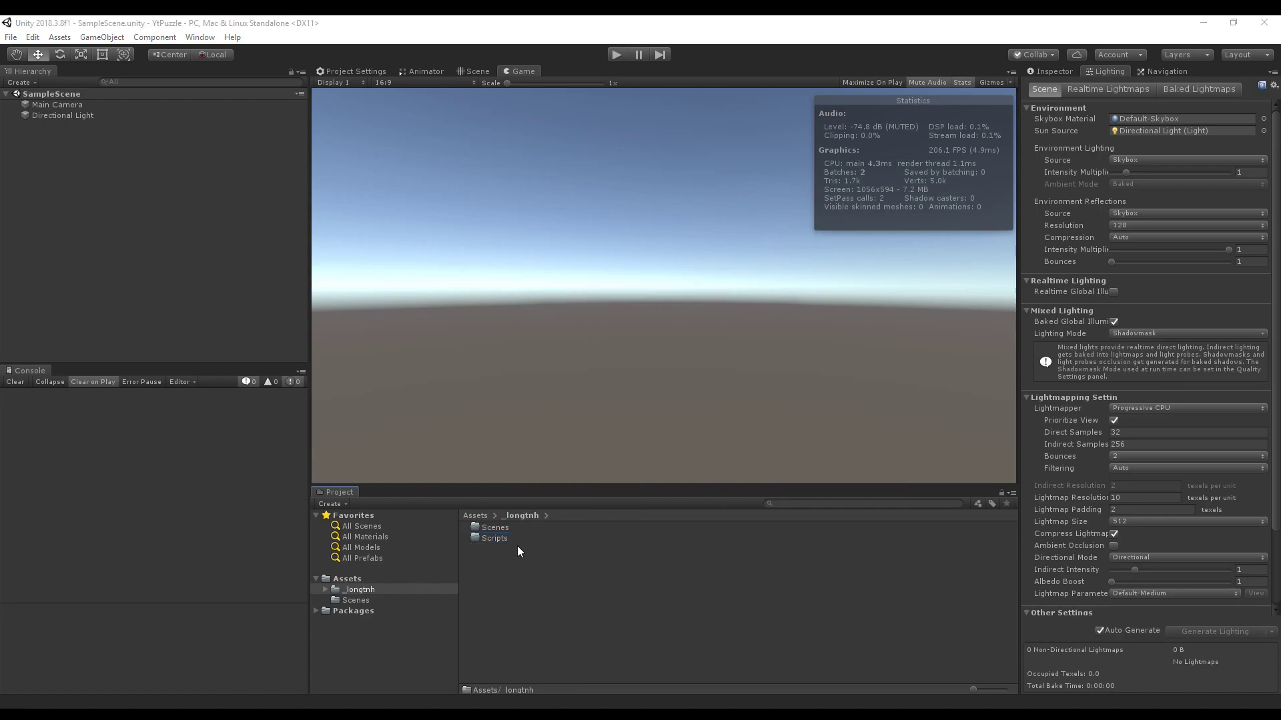
# Create an Animations folder inside _longtnh and open it.
pyautogui.rightClick(540, 577)
pyautogui.moveTo(611, 266)
pyautogui.click(767, 235)
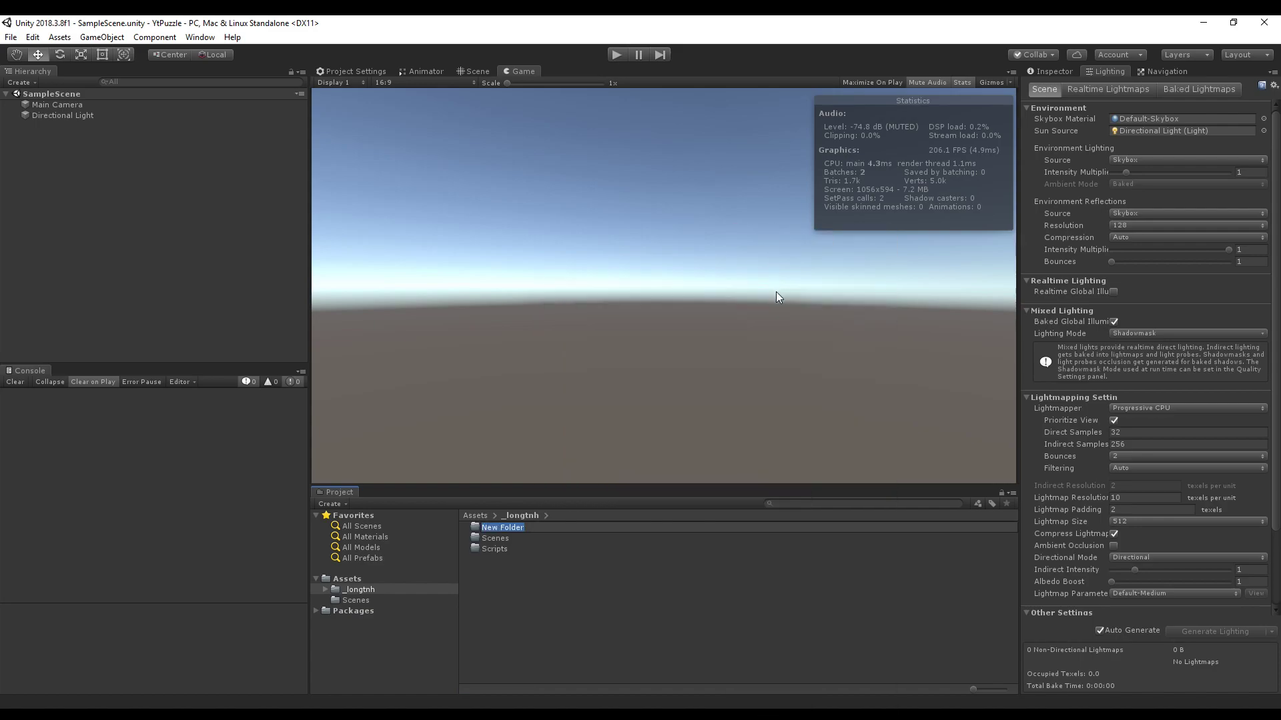
pyautogui.write('Animations')
pyautogui.press('Return')
pyautogui.press('Return')
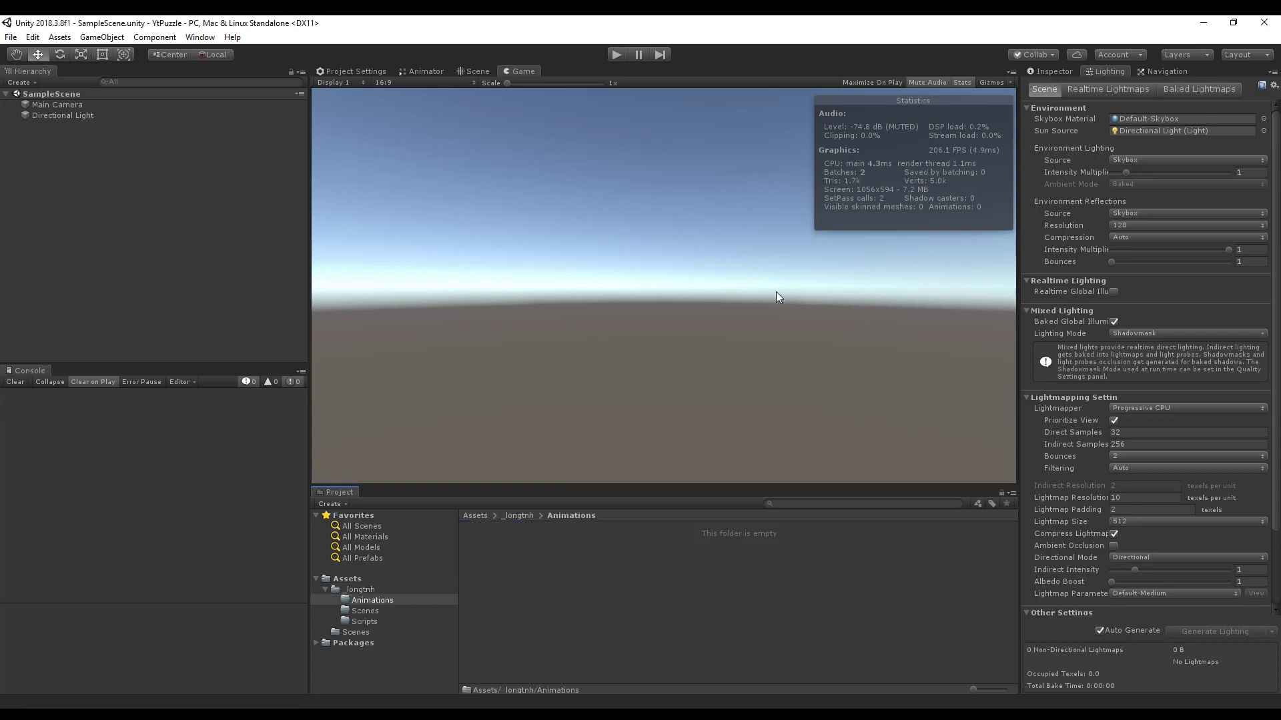
# Create a subfolder named Animators inside _longtnh's Animations folder.
pyautogui.rightClick(584, 583)
pyautogui.moveTo(740, 270)
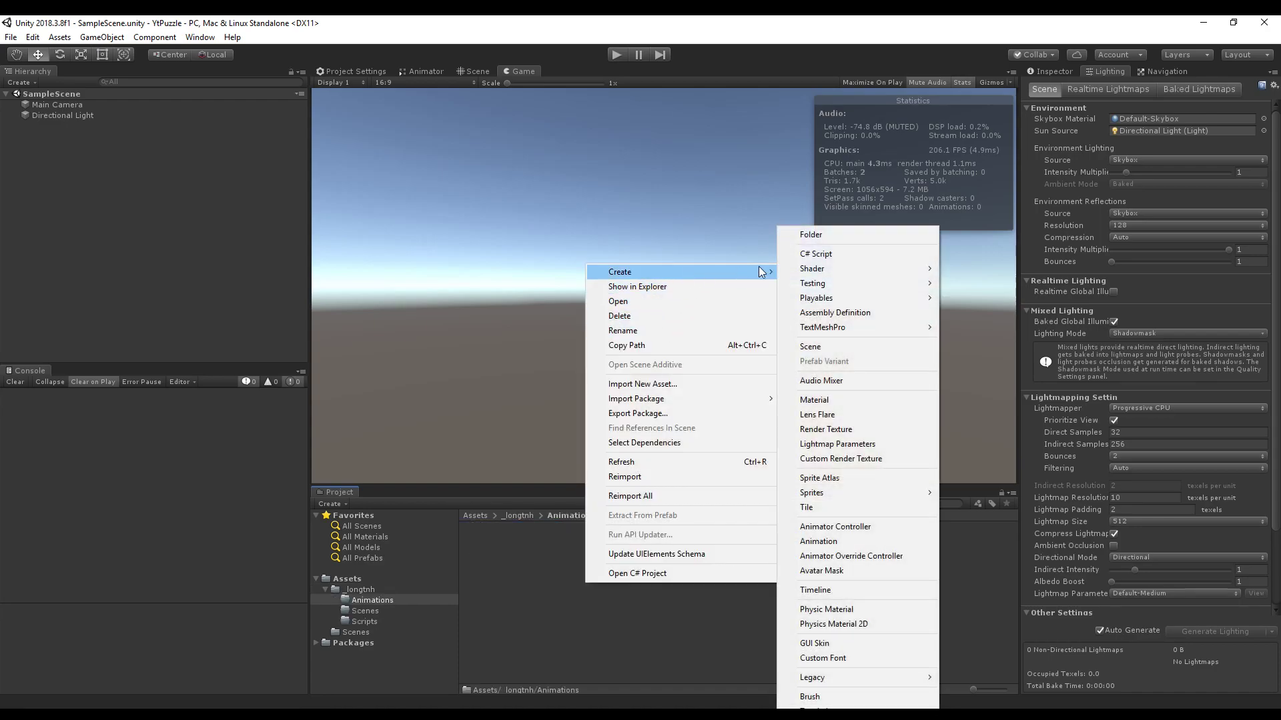
pyautogui.click(818, 240)
pyautogui.write('An')
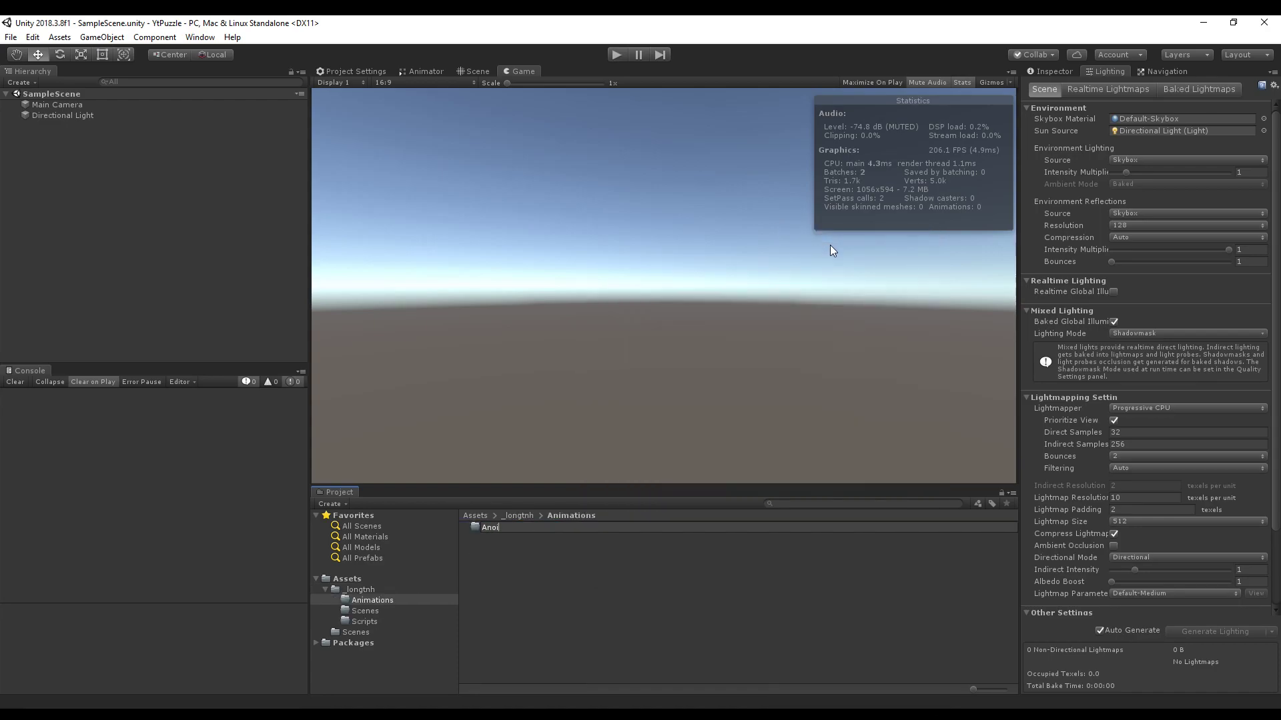
pyautogui.write('imators')
pyautogui.press('Return')
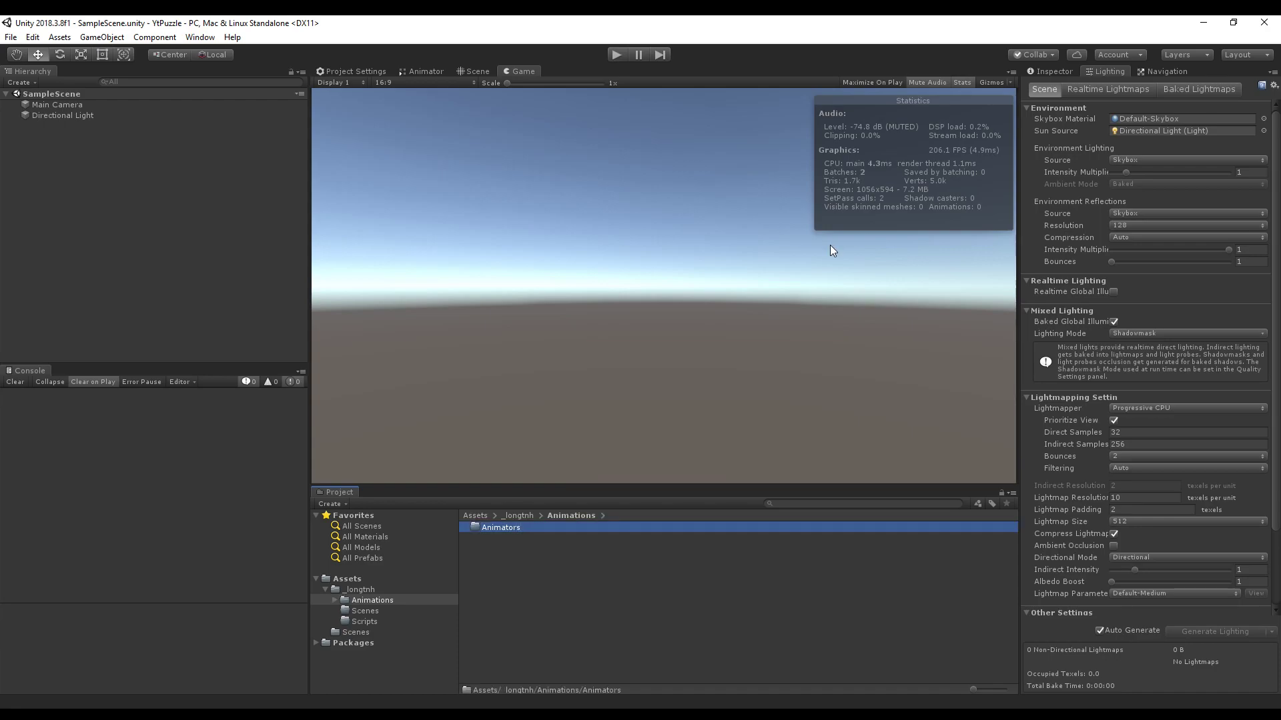
# Add a second subfolder named Animations next to Animators inside _longtnh's Animations folder.
pyautogui.rightClick(505, 599)
pyautogui.moveTo(587, 241)
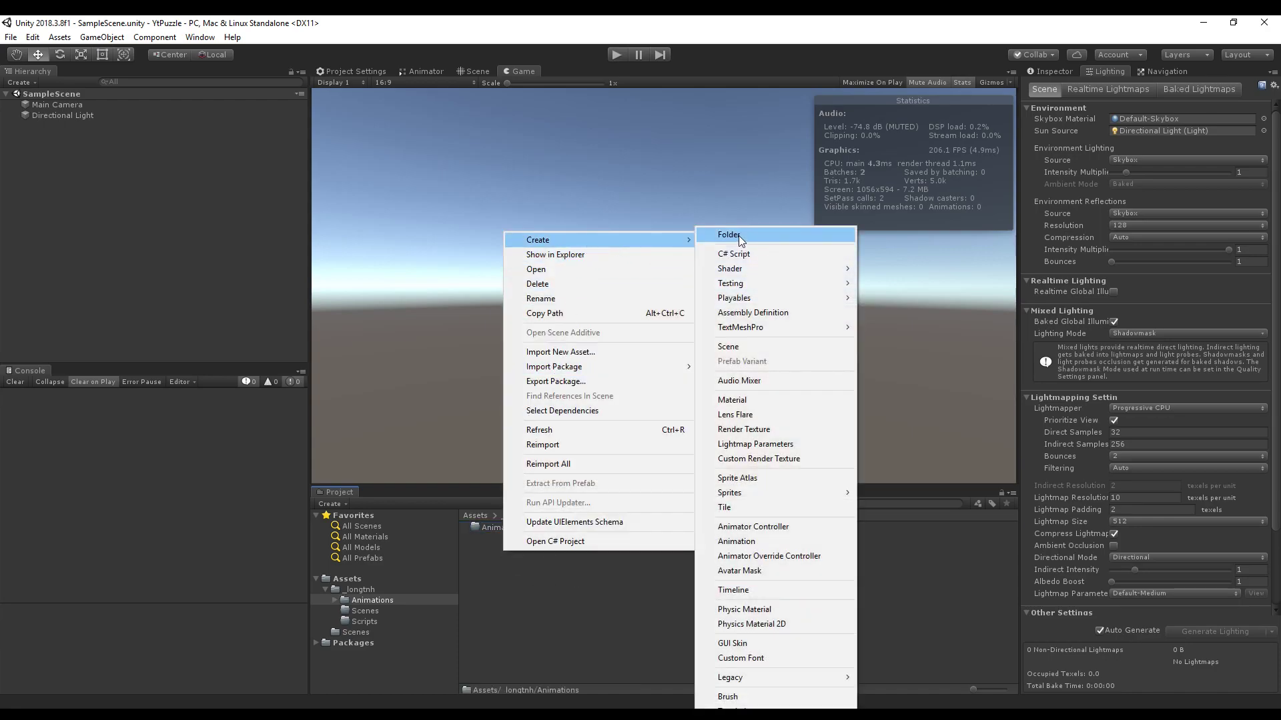
pyautogui.click(745, 239)
pyautogui.write('Animations')
pyautogui.press('Return')
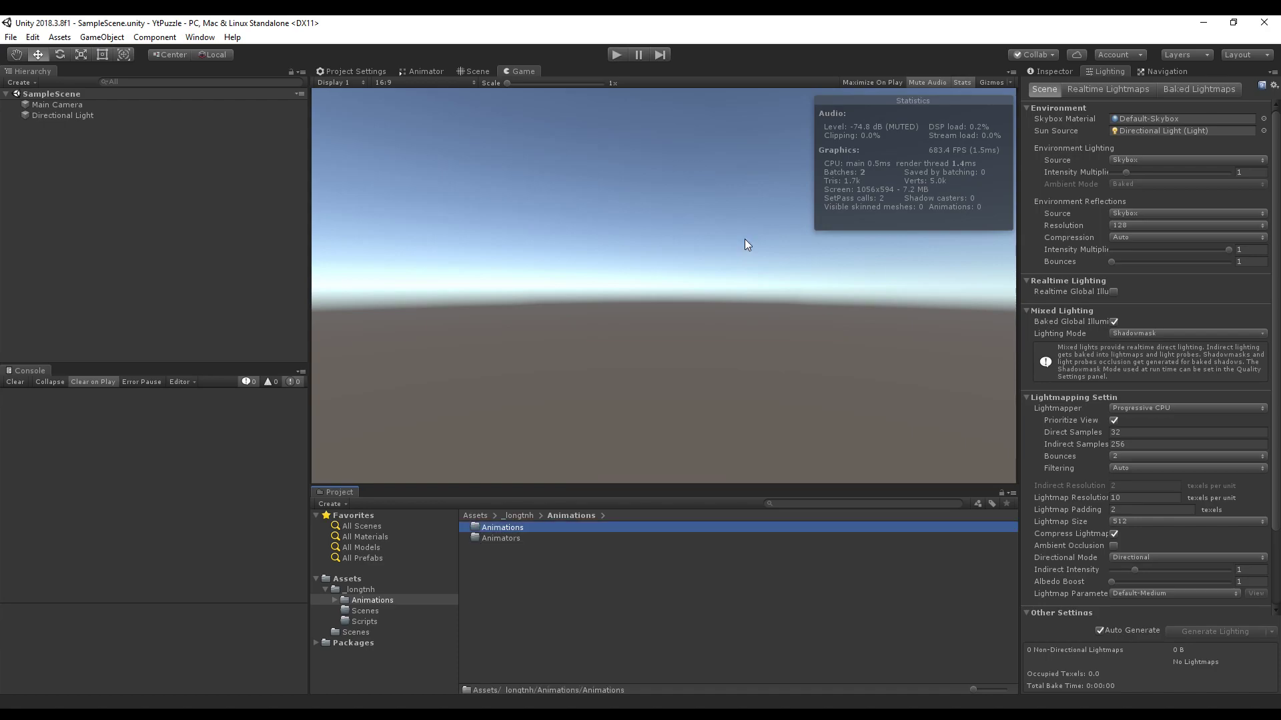
pyautogui.doubleClick(510, 529)
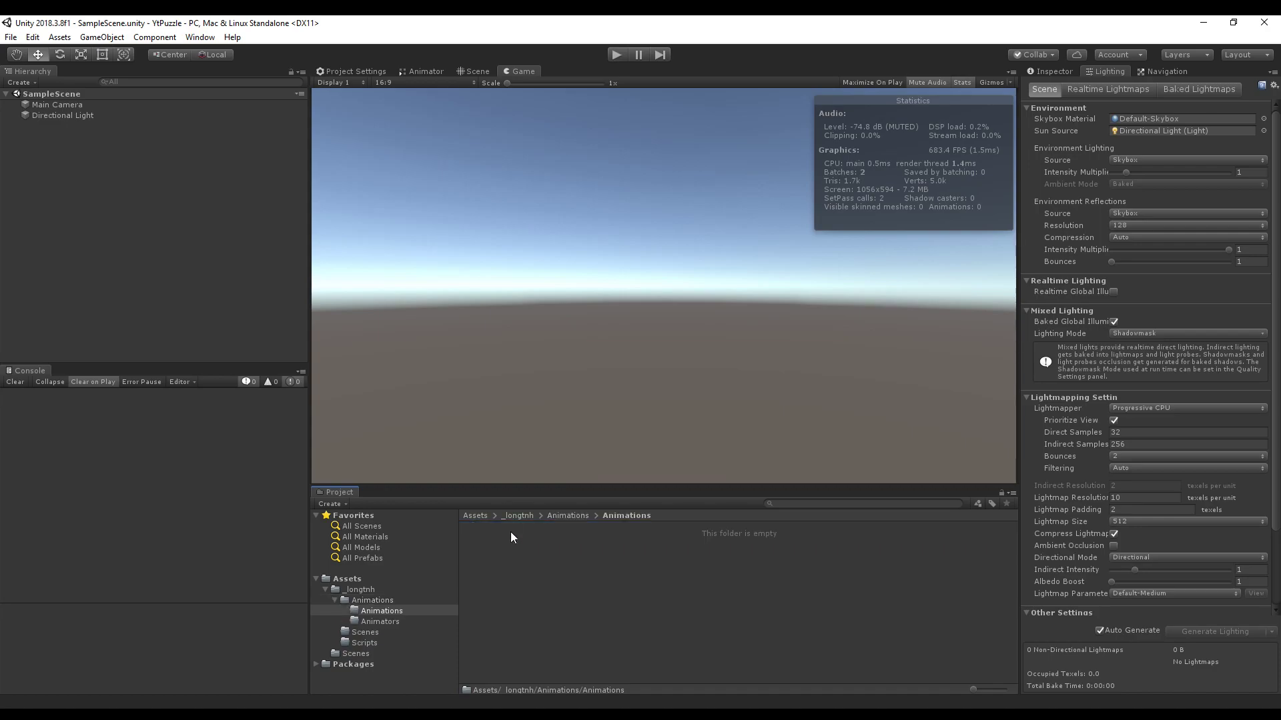
pyautogui.click(692, 543)
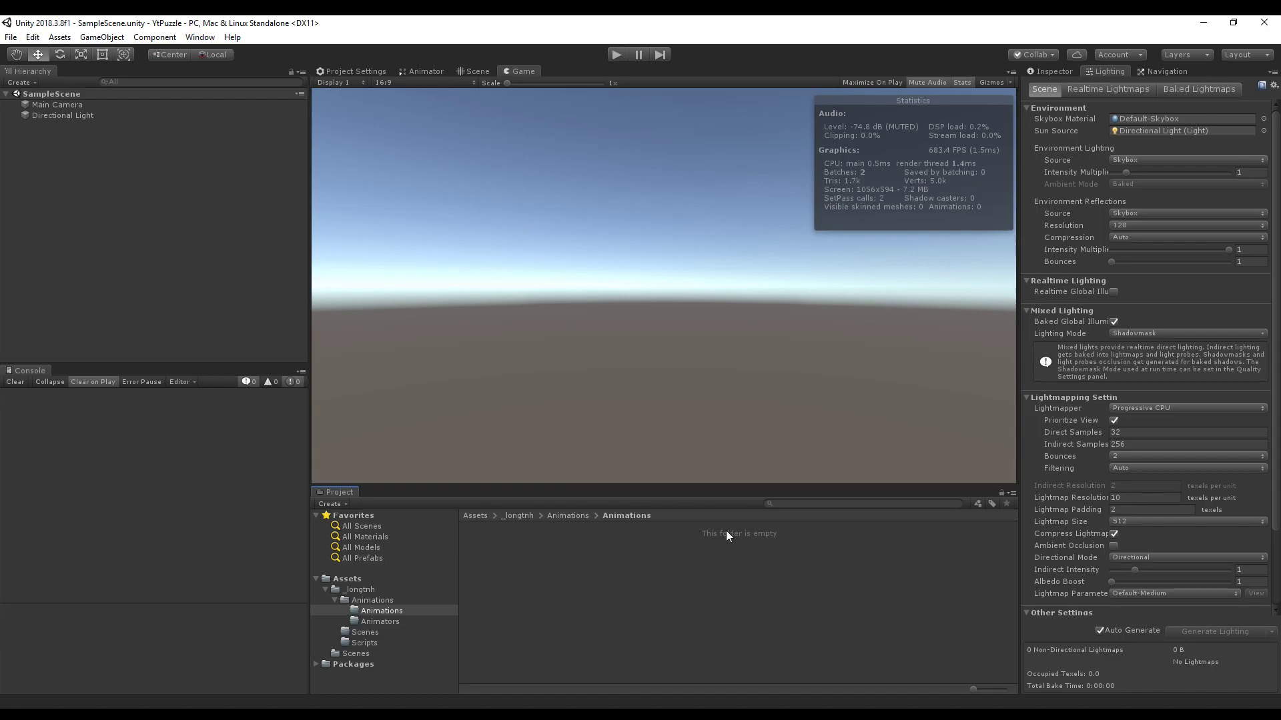
pyautogui.click(372, 601)
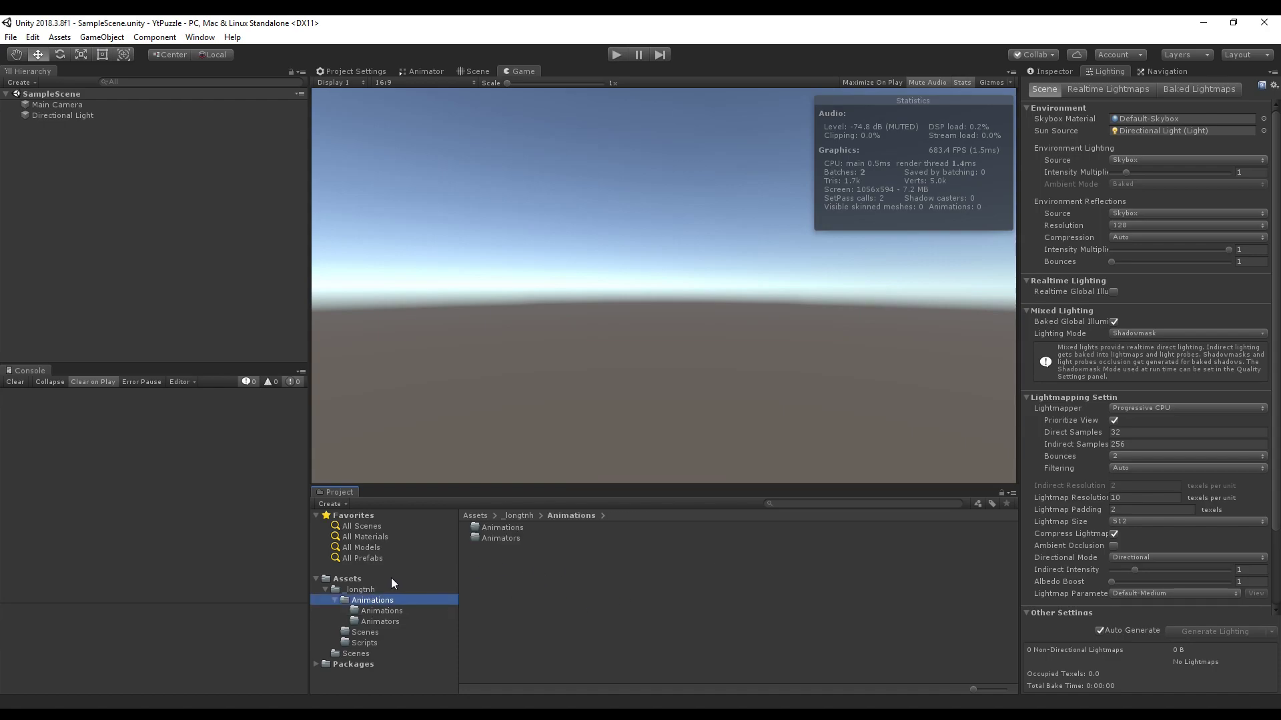
pyautogui.click(334, 599)
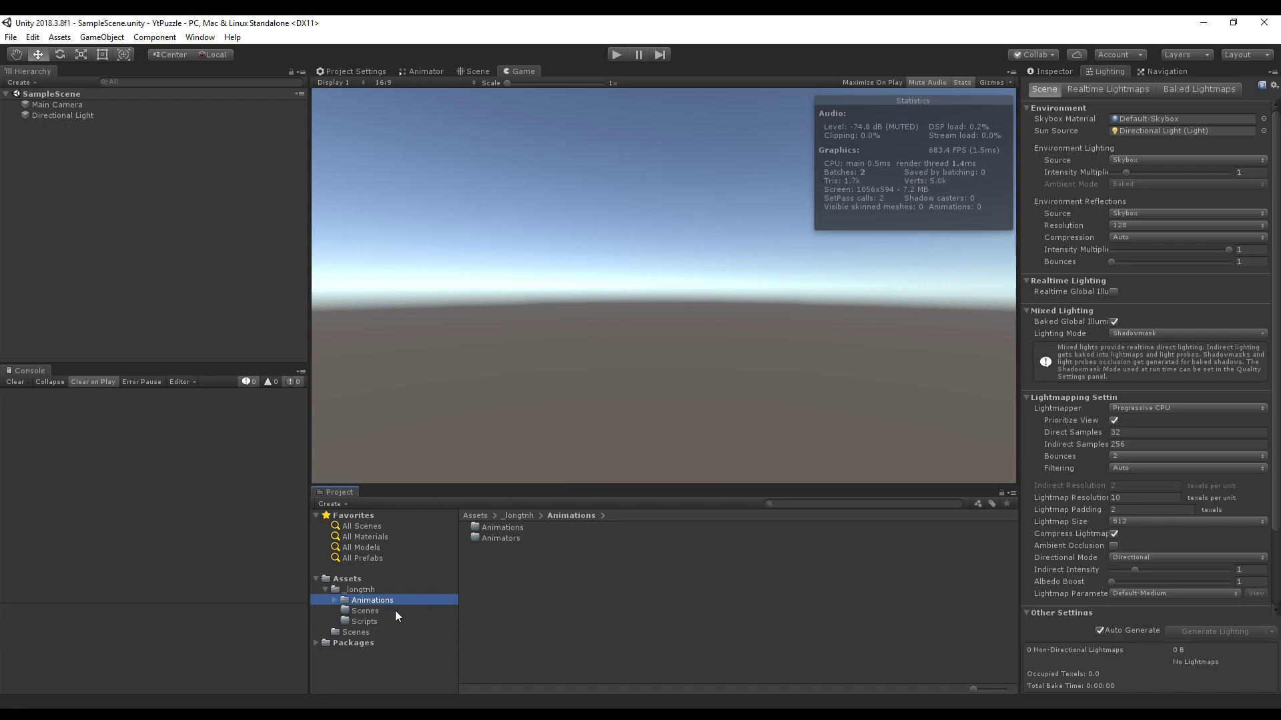
# Return to the _longtnh folder and create a Materials folder in it.
pyautogui.click(363, 590)
pyautogui.rightClick(526, 579)
pyautogui.moveTo(661, 268)
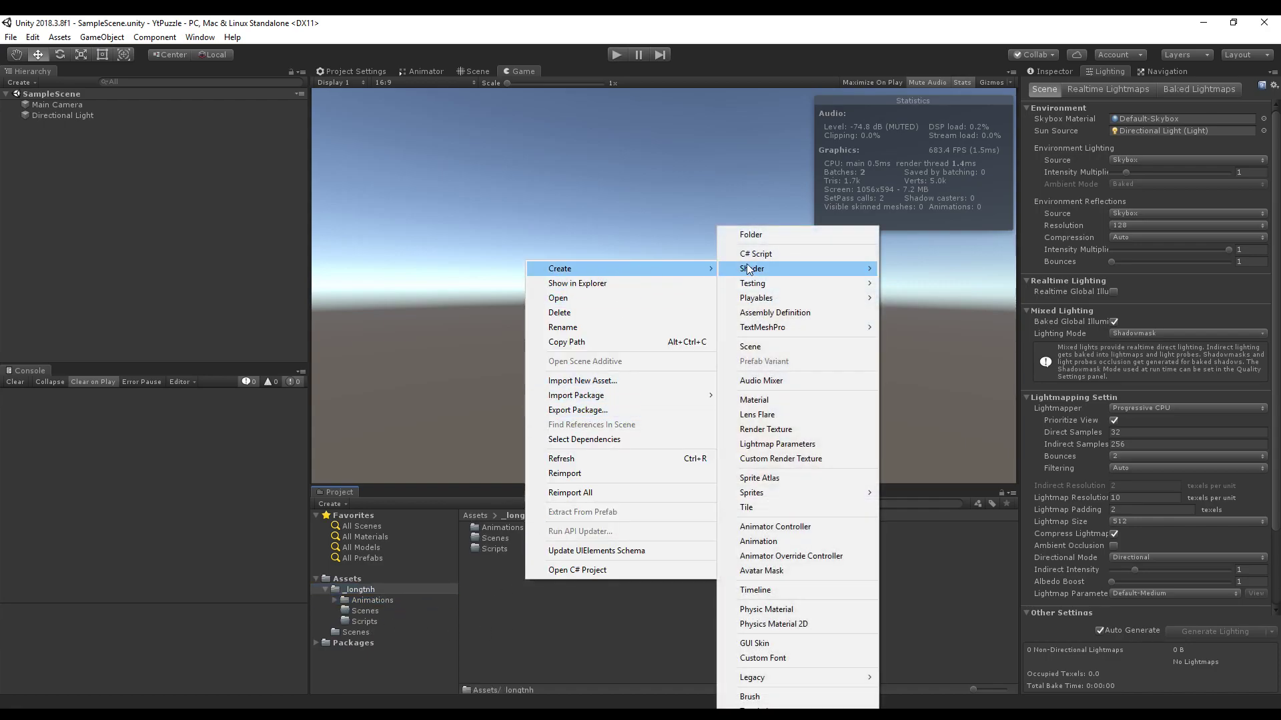
pyautogui.click(771, 239)
pyautogui.write('Mat')
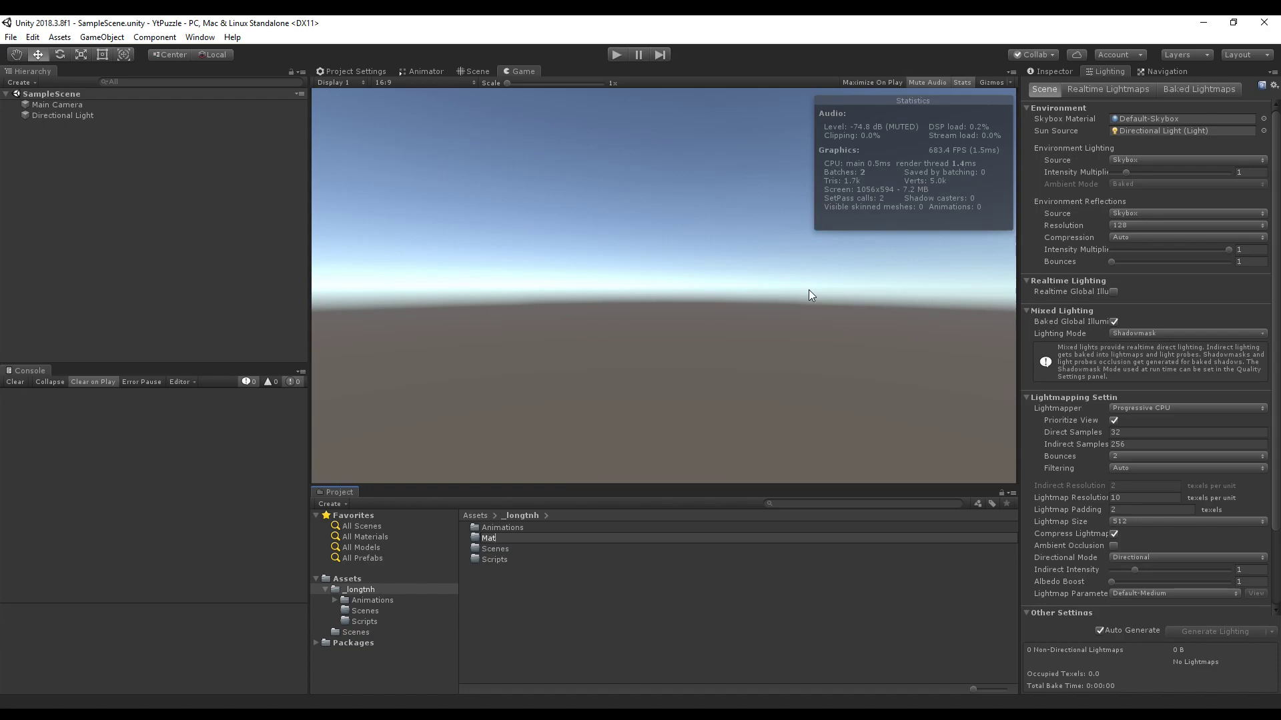
pyautogui.write('erials')
pyautogui.press('Return')
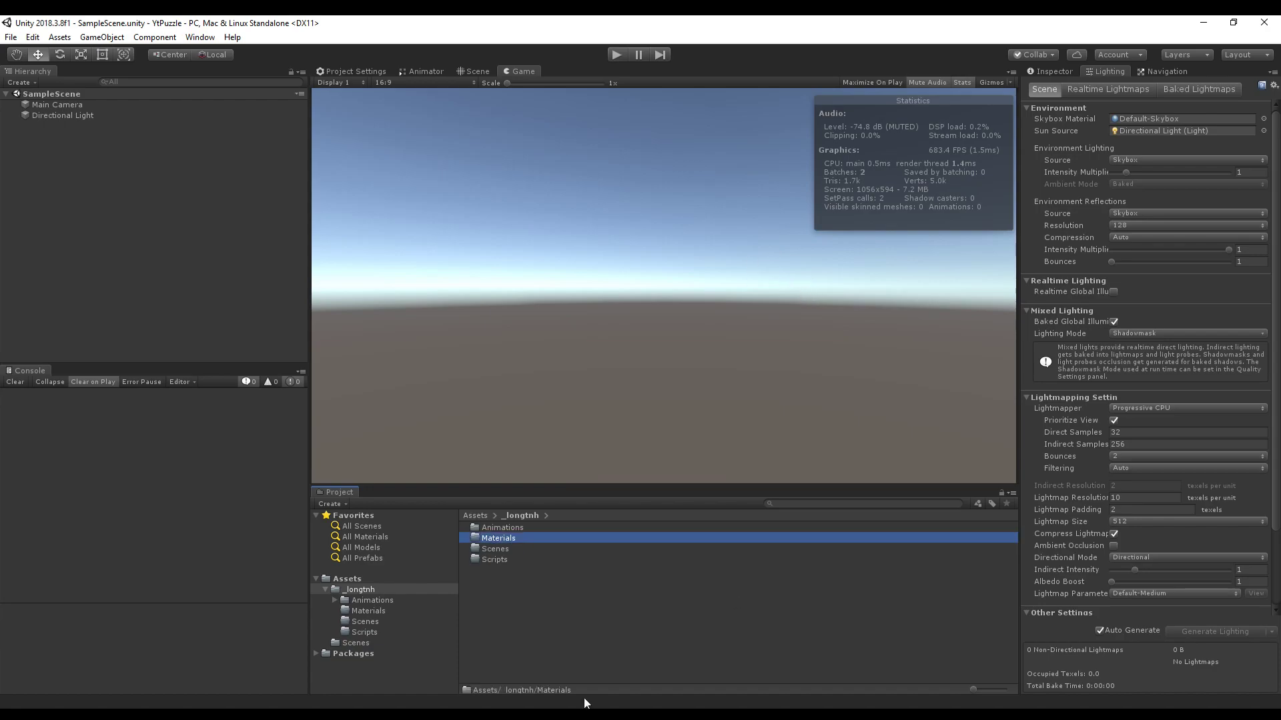
# Create a Shaders folder inside the _longtnh folder.
pyautogui.click(571, 638)
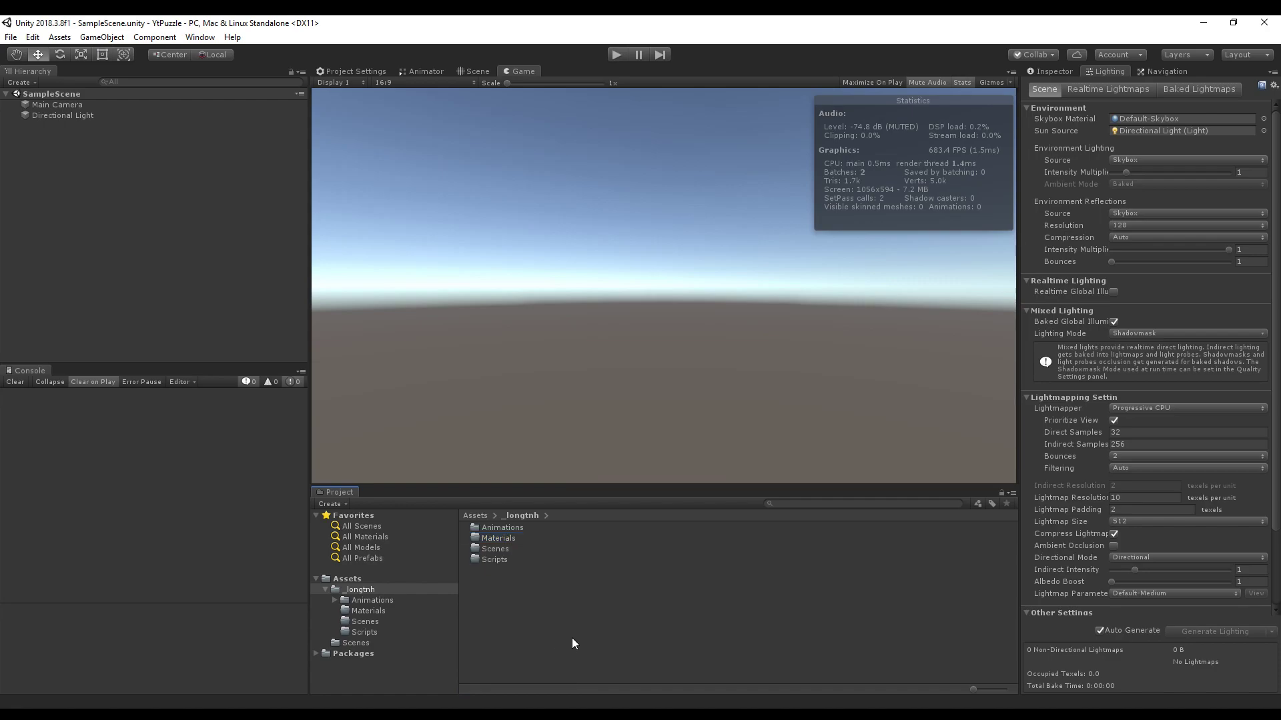
pyautogui.rightClick(550, 611)
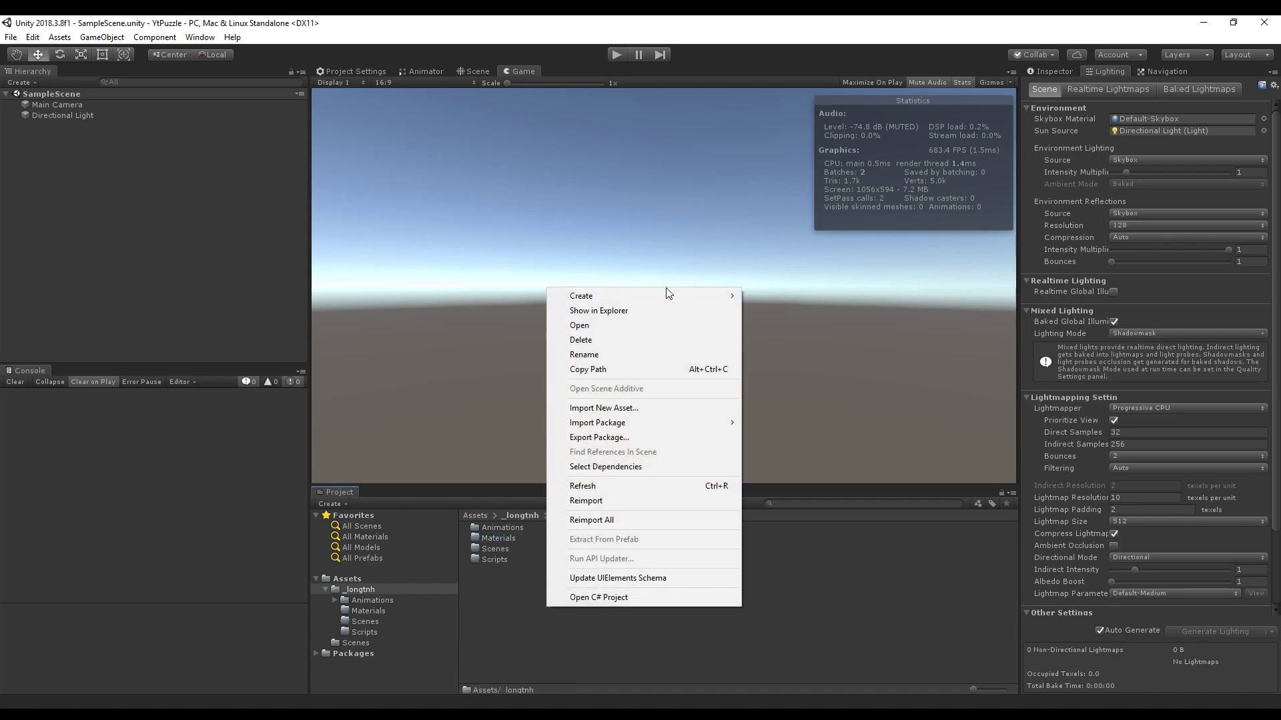
pyautogui.moveTo(721, 295)
pyautogui.click(762, 237)
pyautogui.write('Shaders')
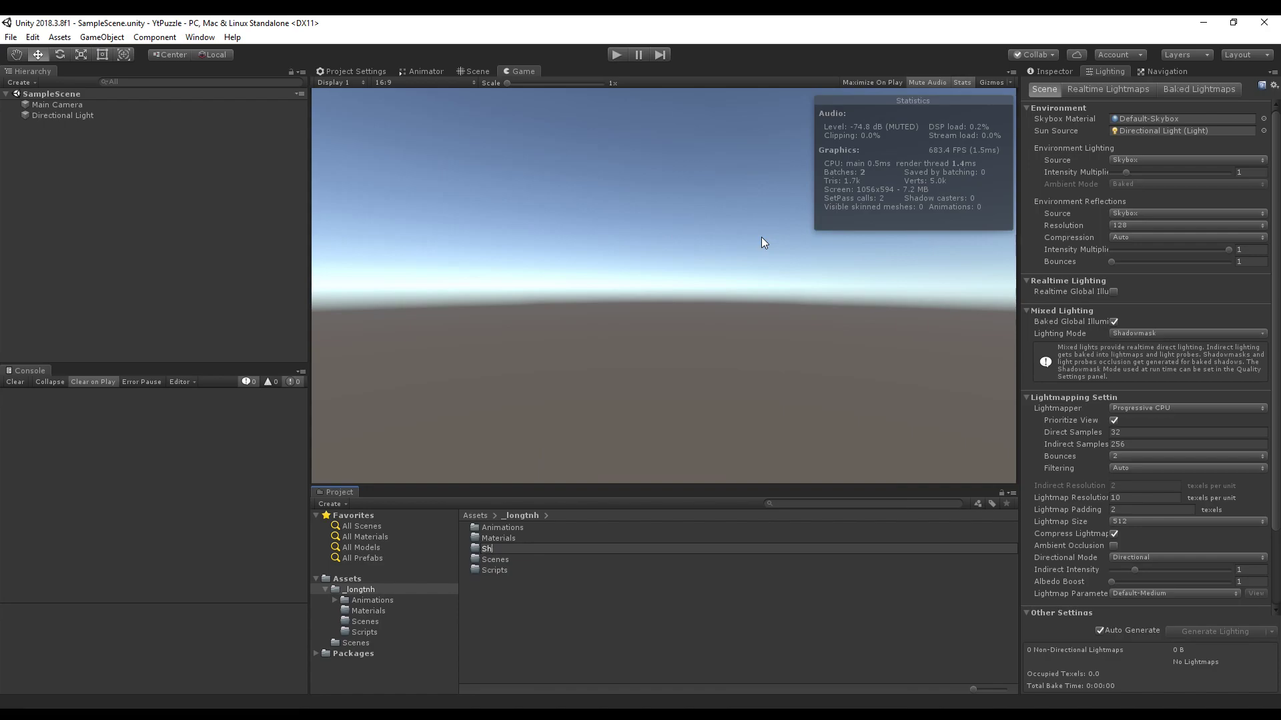
pyautogui.press('Return')
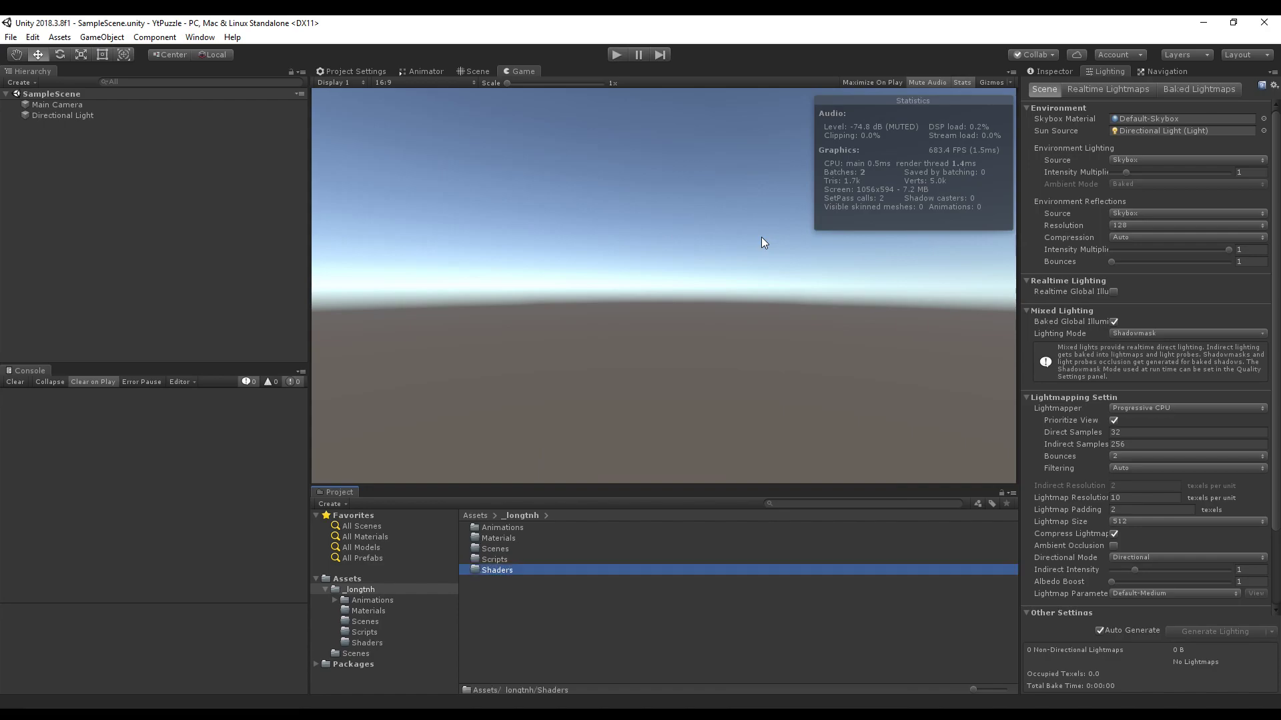
# Create a Textures folder inside the _longtnh folder.
pyautogui.rightClick(587, 623)
pyautogui.moveTo(666, 304)
pyautogui.click(828, 240)
pyautogui.write('Textures')
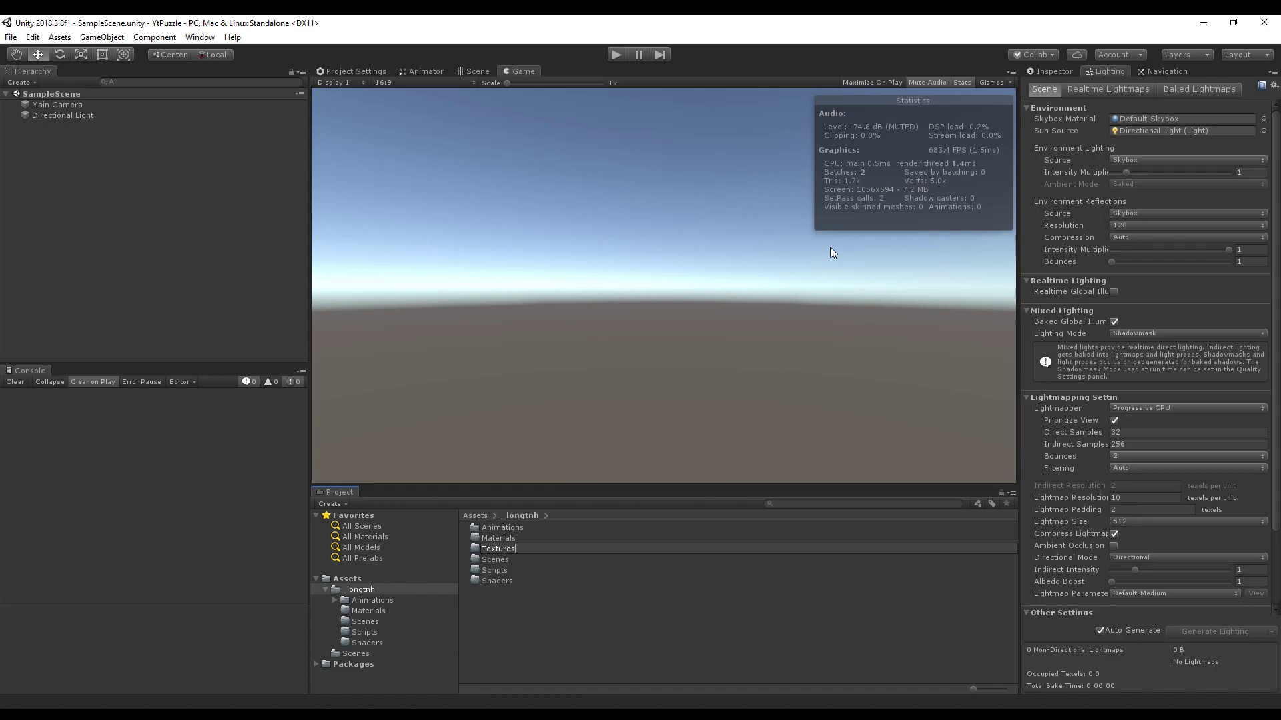
pyautogui.press('Return')
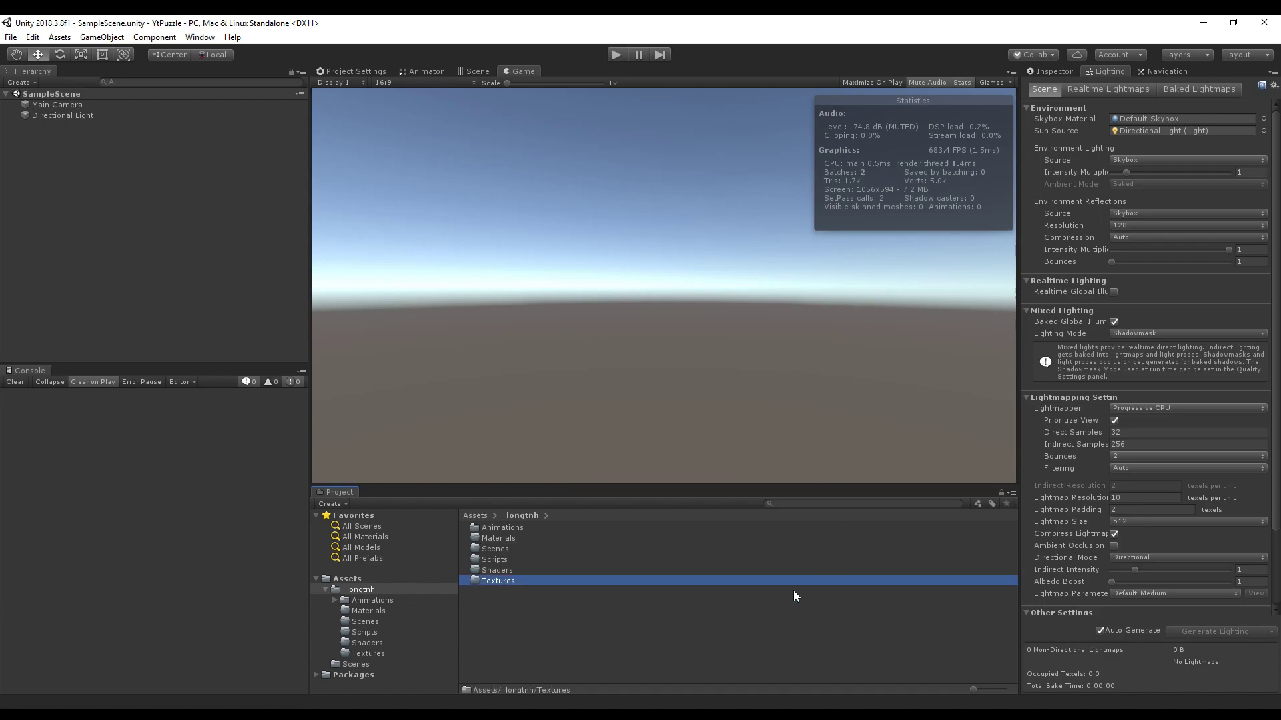
# Create a folder named Models inside the _longtnh folder, alongside Materials and Scenes.
pyautogui.click(657, 635)
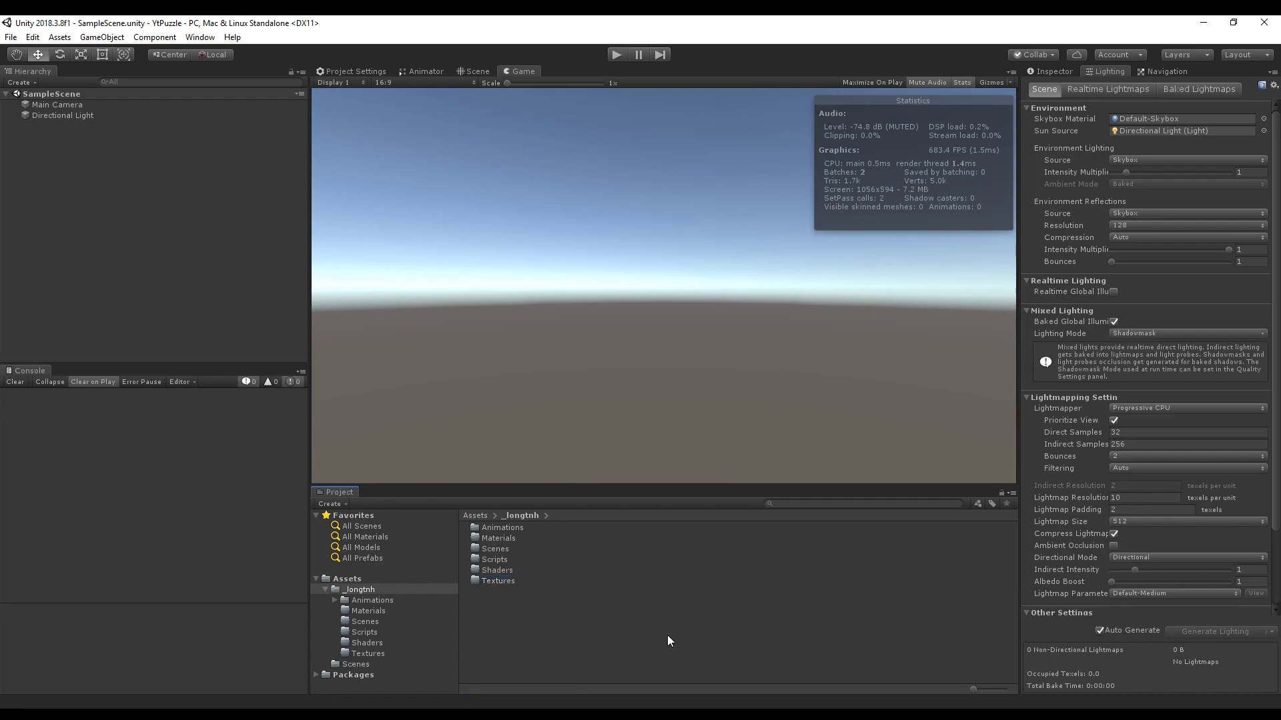
pyautogui.rightClick(613, 635)
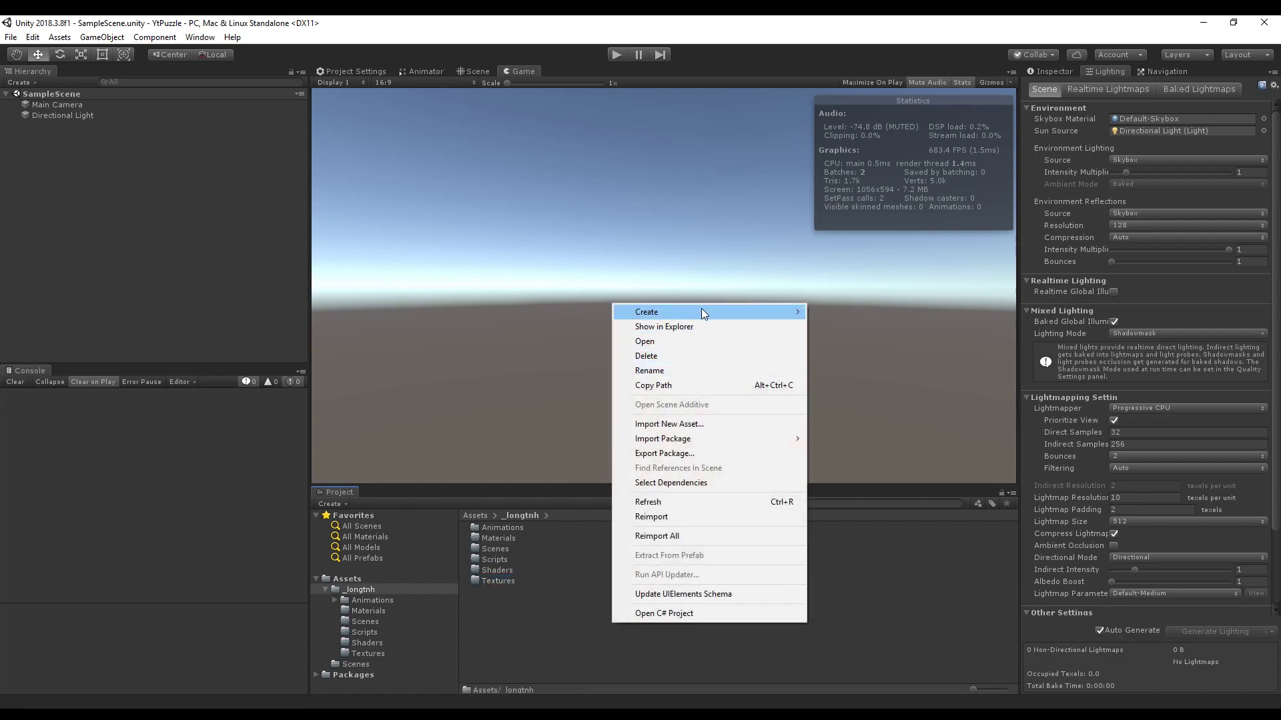
pyautogui.moveTo(701, 308)
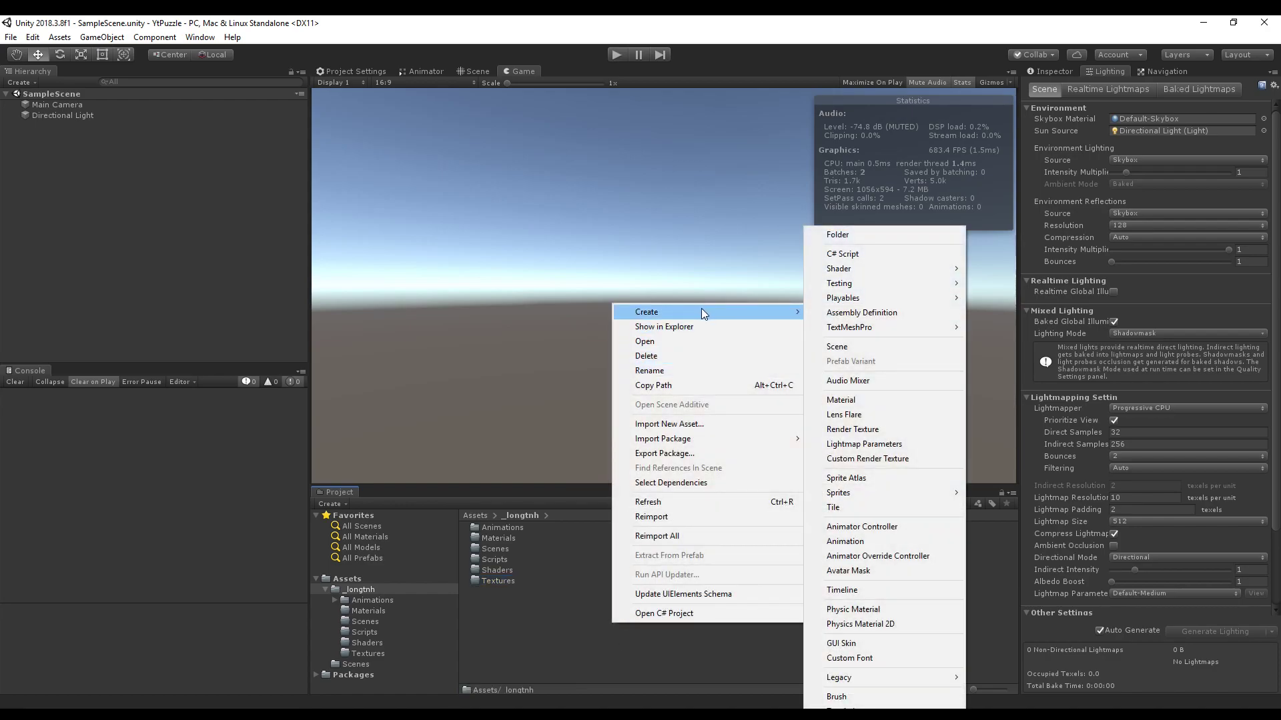
pyautogui.click(851, 234)
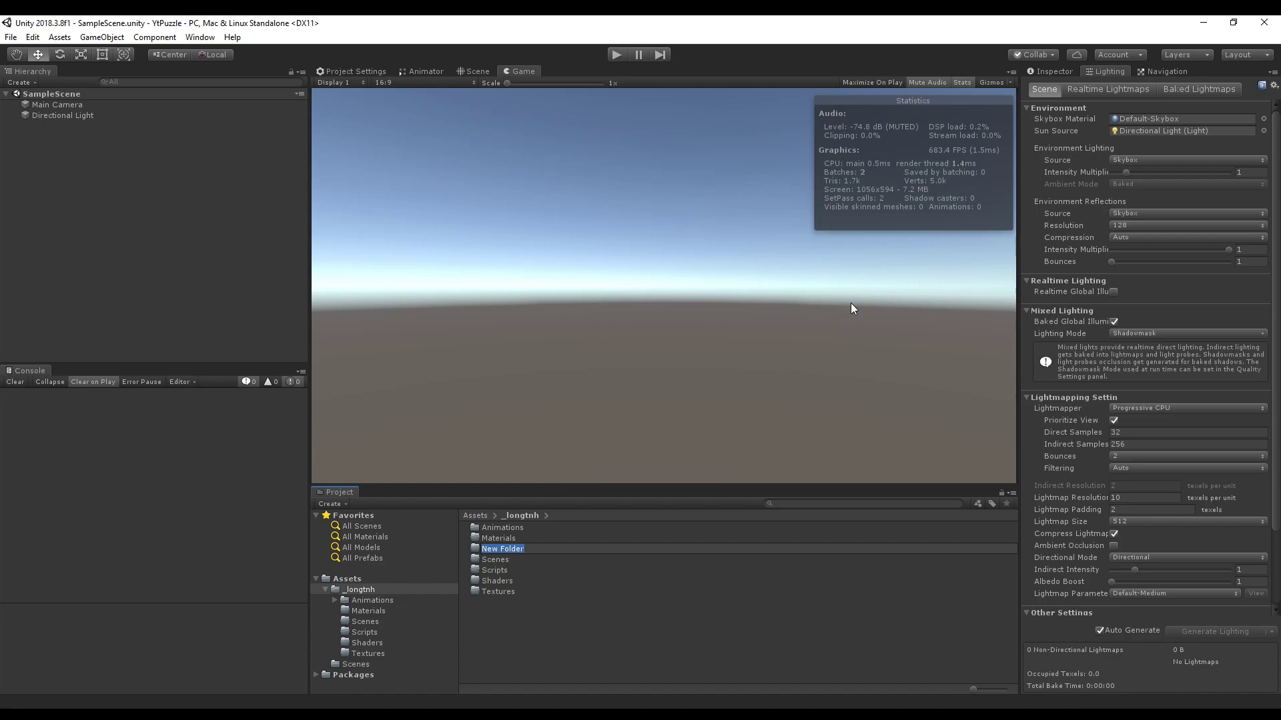
pyautogui.write('Mado')
pyautogui.press('BackSpace')
pyautogui.press('BackSpace')
pyautogui.write('oedls')
pyautogui.press('BackSpace')
pyautogui.press('BackSpace')
pyautogui.press('BackSpace')
pyautogui.press('BackSpace')
pyautogui.write('dels')
pyautogui.press('Return')
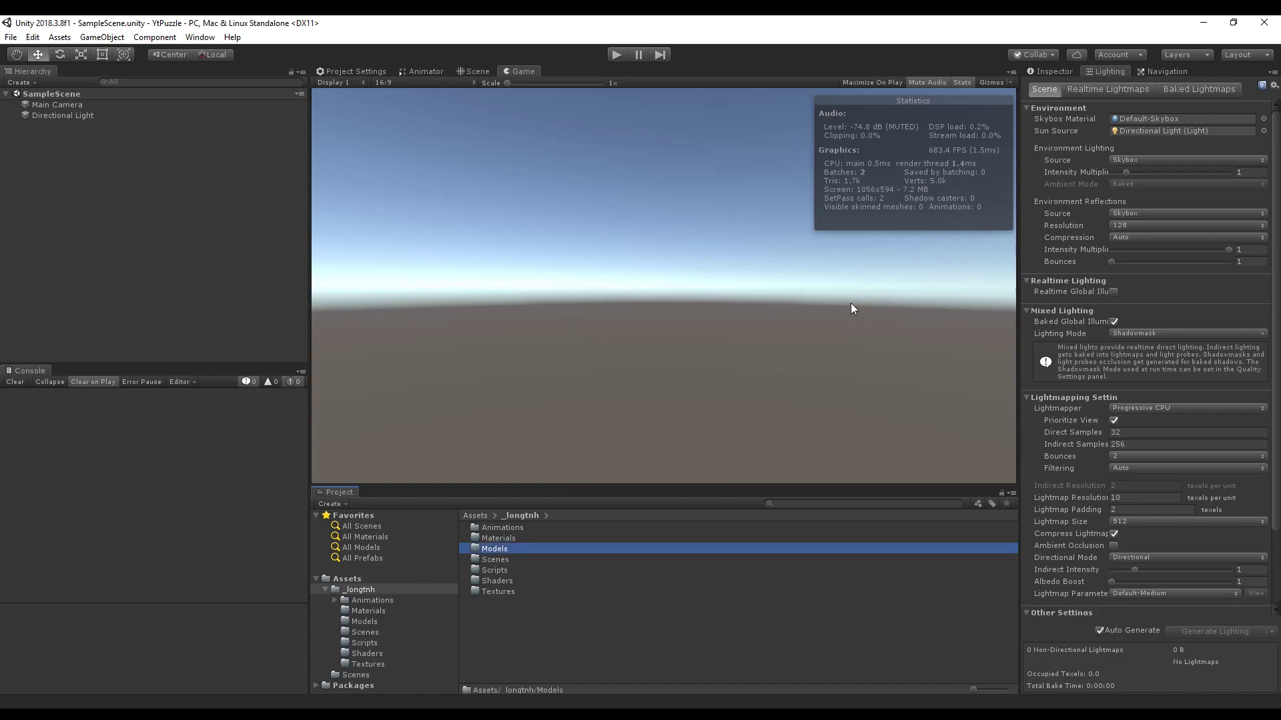
# Add a Sounds folder to the _longtnh folder and clear the selection.
pyautogui.click(694, 654)
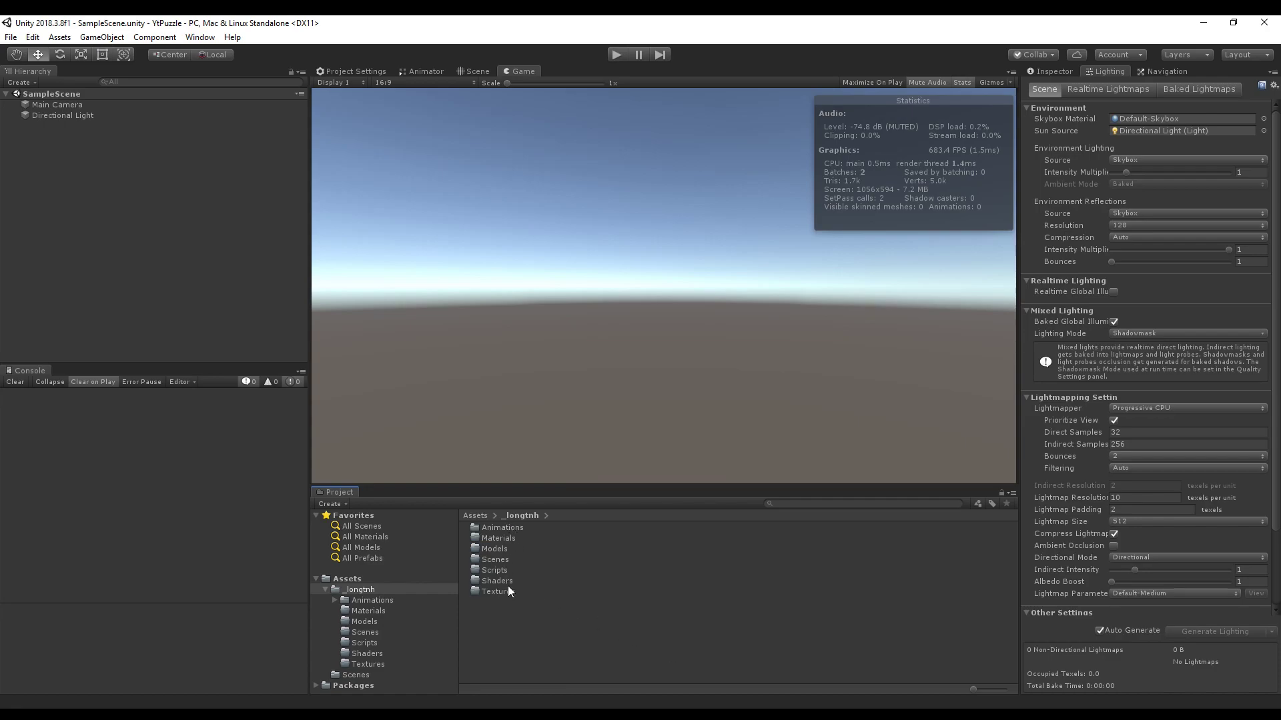
pyautogui.rightClick(511, 608)
pyautogui.moveTo(572, 297)
pyautogui.click(754, 237)
pyautogui.write('Sounds')
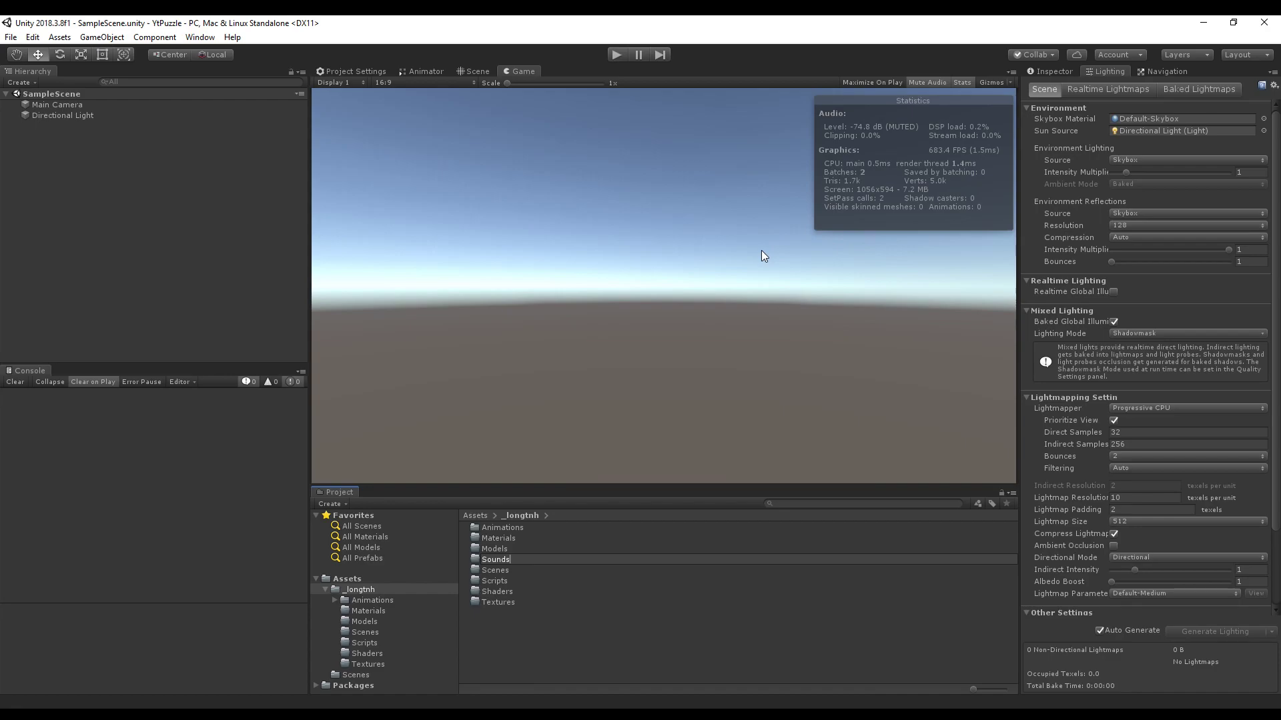
pyautogui.press('Return')
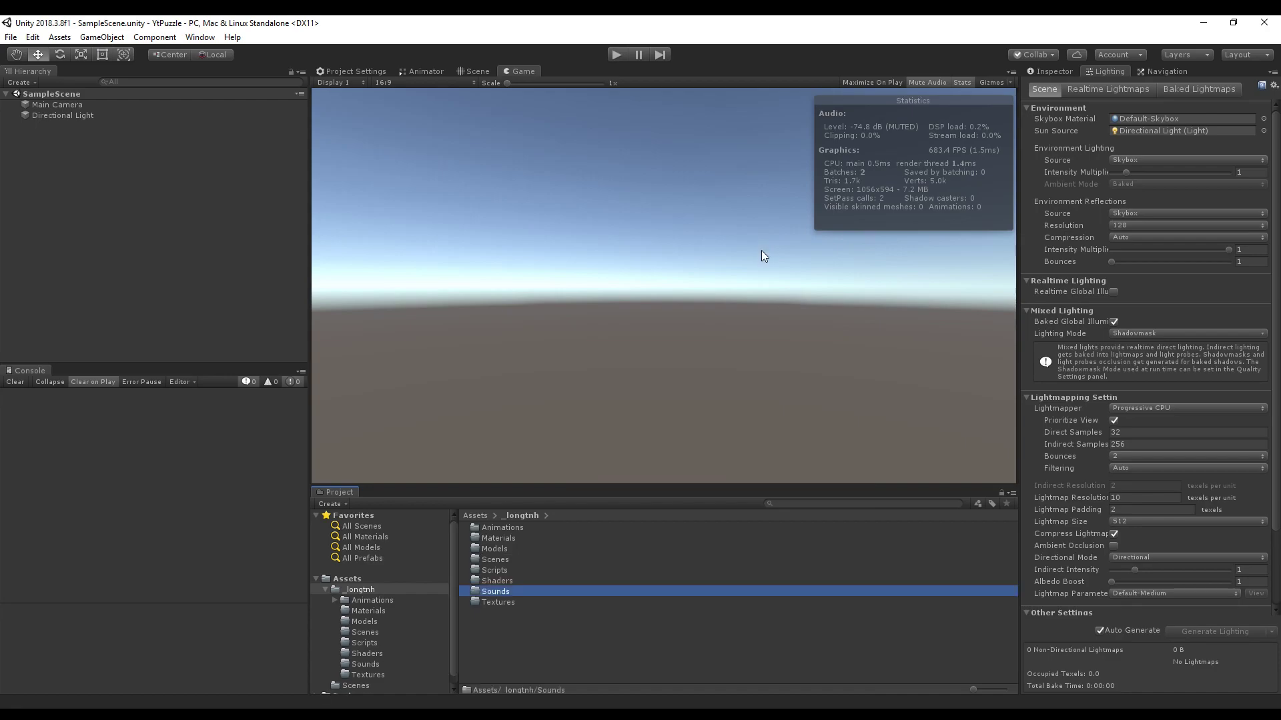
pyautogui.scroll(-1, 374, 600)
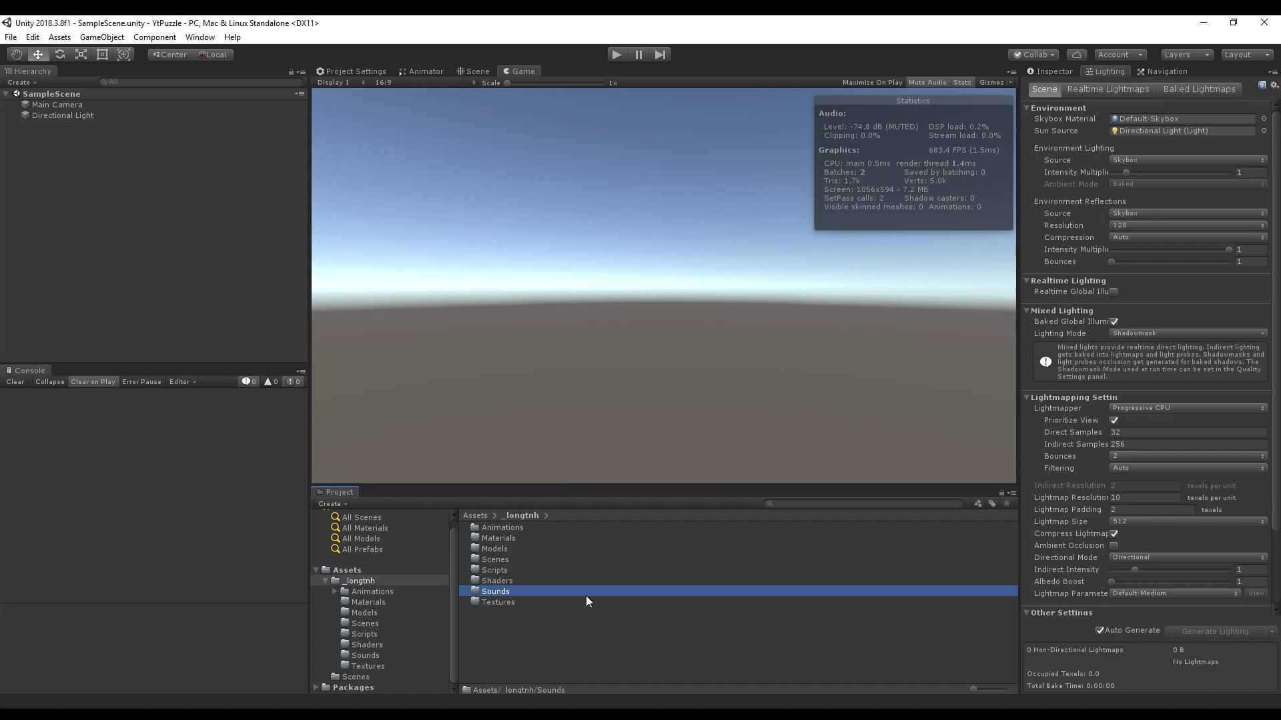
pyautogui.click(658, 630)
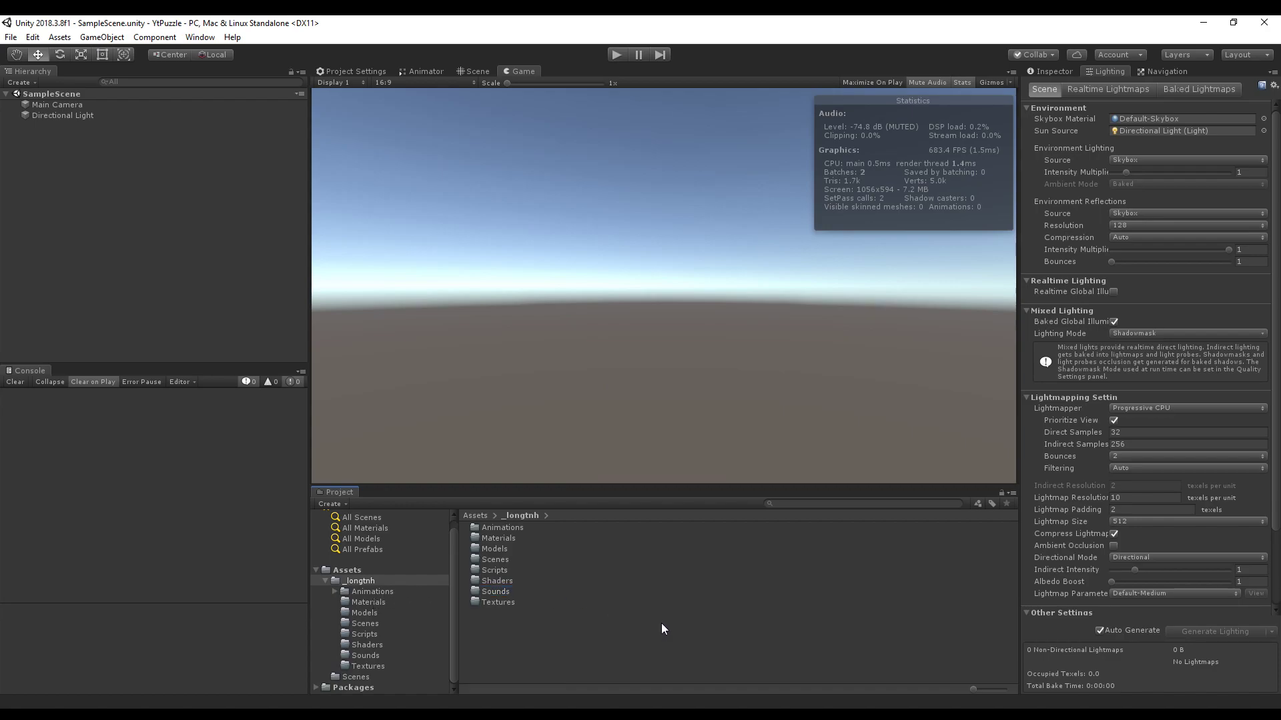